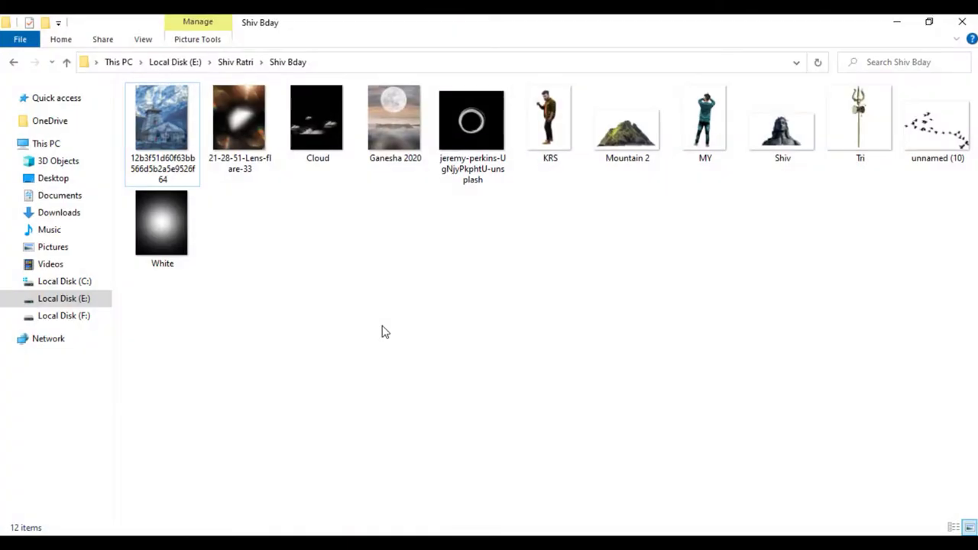
Open the moon-over-clouds background and the ring PNG in Photoshop.
{"action": "left_click", "coordinate": [393, 126]}
{"action": "mouse_move", "coordinate": [392, 126]}
{"action": "left_mouse_down"}
{"action": "mouse_move", "coordinate": [468, 306]}
{"action": "mouse_move", "coordinate": [430, 235]}
{"action": "left_mouse_up"}
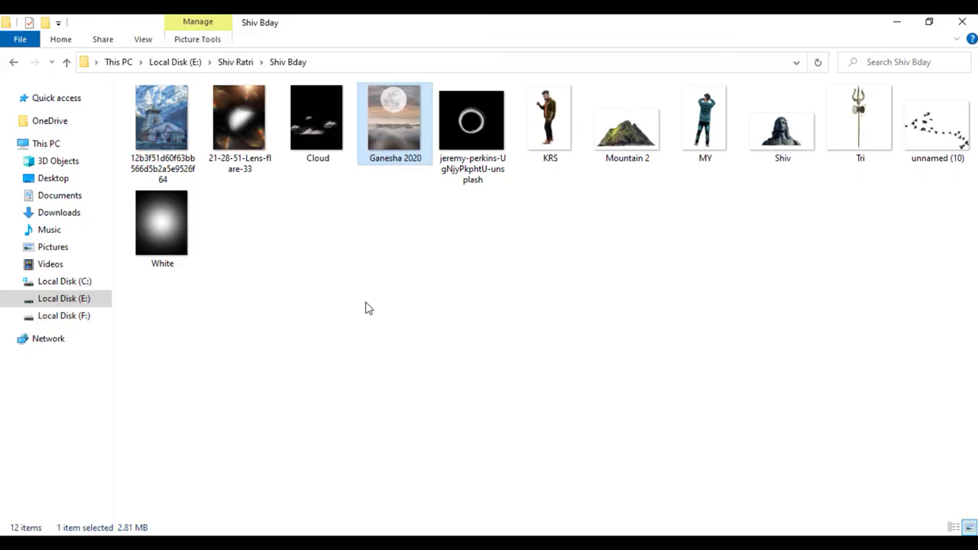
{"action": "mouse_move", "coordinate": [469, 122]}
{"action": "left_mouse_down"}
{"action": "mouse_move", "coordinate": [542, 517]}
{"action": "mouse_move", "coordinate": [333, 73]}
{"action": "left_mouse_up"}
Unlock the ring layer, move it into the moon document, and set its blend mode to Screen.
{"action": "left_click", "coordinate": [945, 178]}
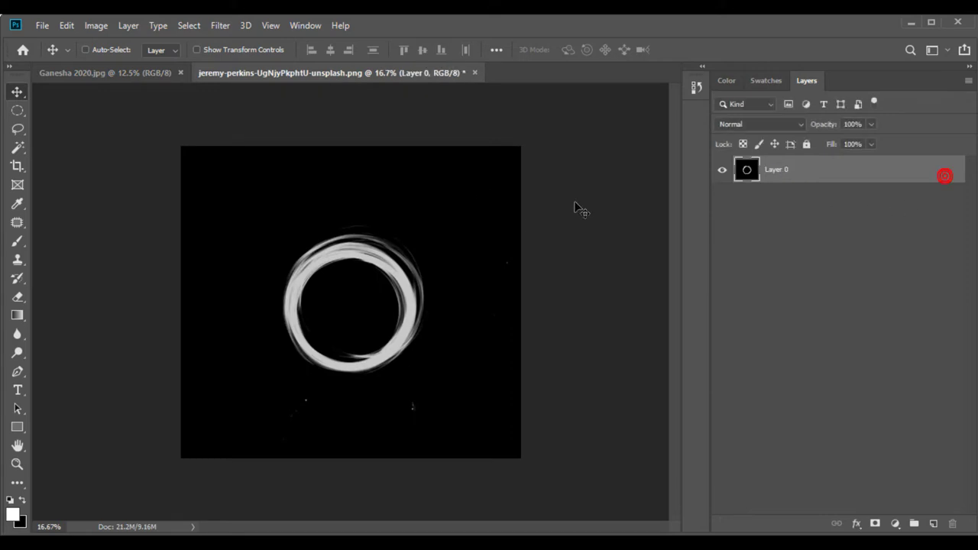
{"action": "left_click_drag", "start_coordinate": [574, 207], "coordinate": [347, 202]}
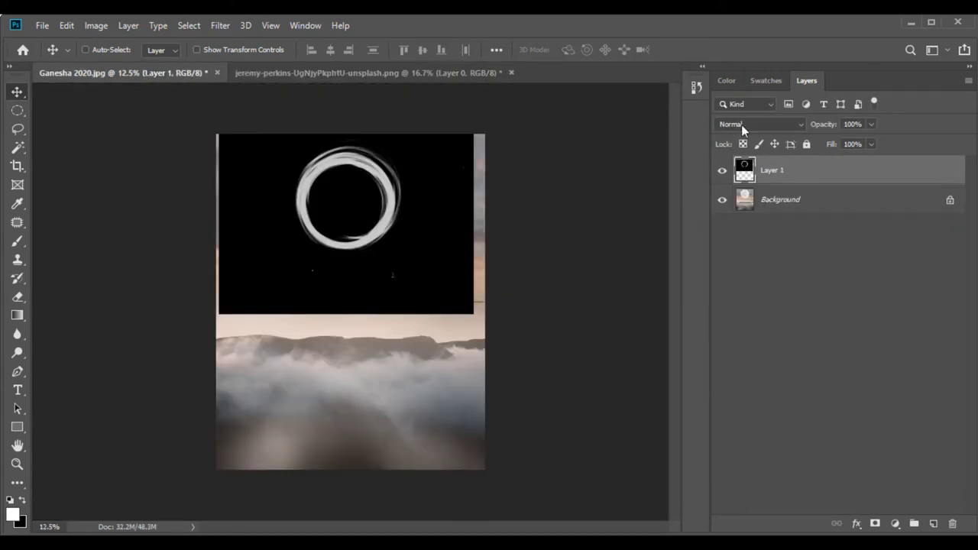
{"action": "left_click", "coordinate": [741, 124]}
{"action": "left_click", "coordinate": [745, 246]}
Scale and position the ring over the moon with Free Transform.
{"action": "left_click", "coordinate": [67, 26]}
{"action": "left_click", "coordinate": [155, 332]}
{"action": "left_click_drag", "start_coordinate": [313, 51], "coordinate": [360, 149]}
{"action": "key", "text": "Return"}
Apply a 50-pixel Gaussian Blur to the ring and close the ring image without saving.
{"action": "left_click", "coordinate": [226, 25]}
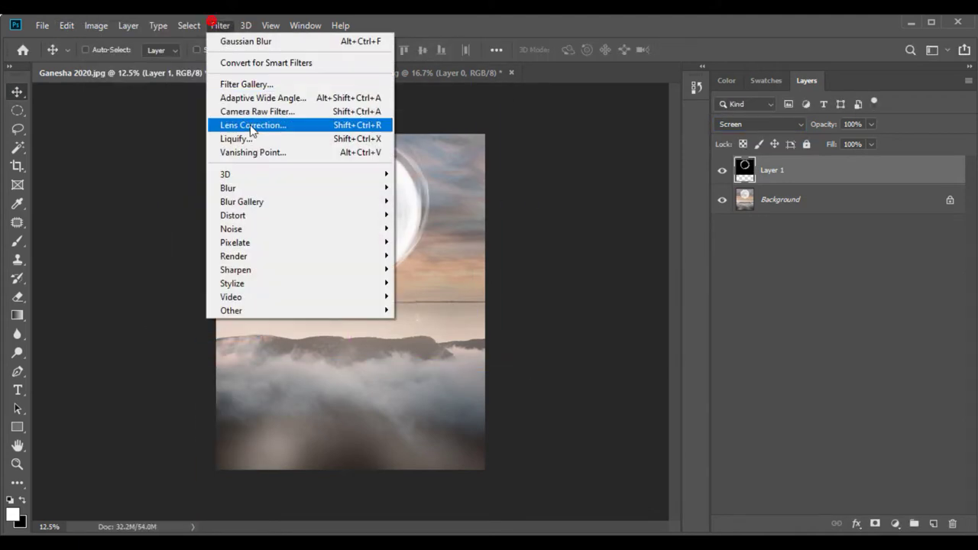
{"action": "left_click", "coordinate": [428, 242]}
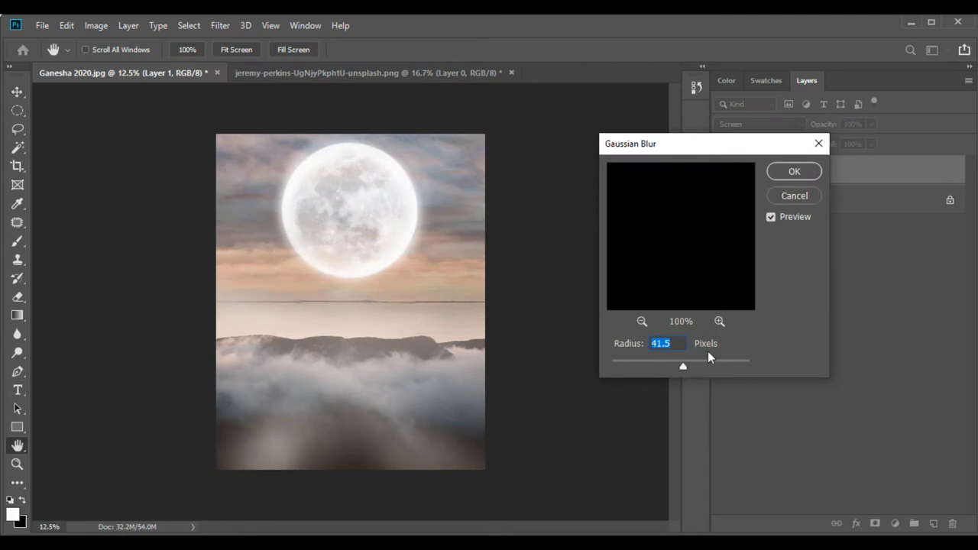
{"action": "type", "text": "50"}
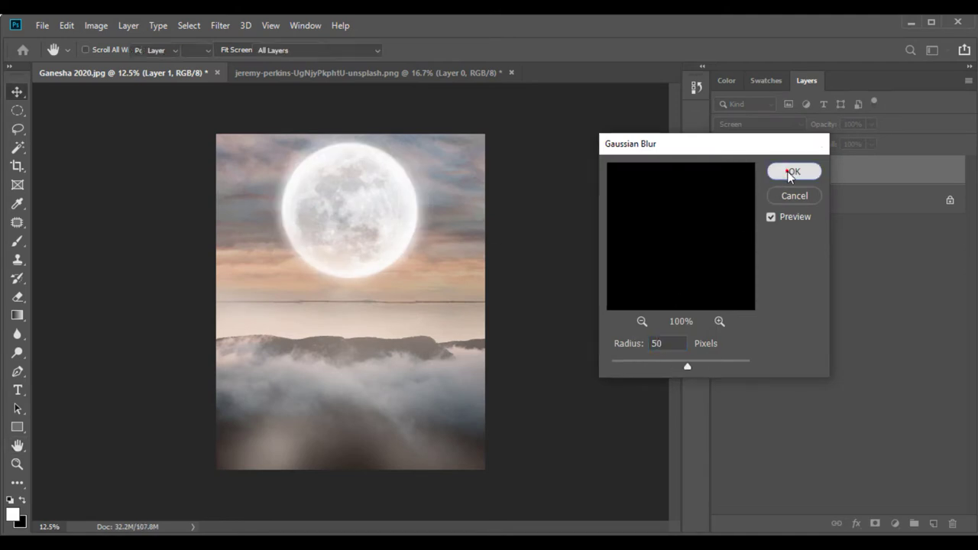
{"action": "left_click", "coordinate": [794, 171]}
{"action": "left_click", "coordinate": [512, 73]}
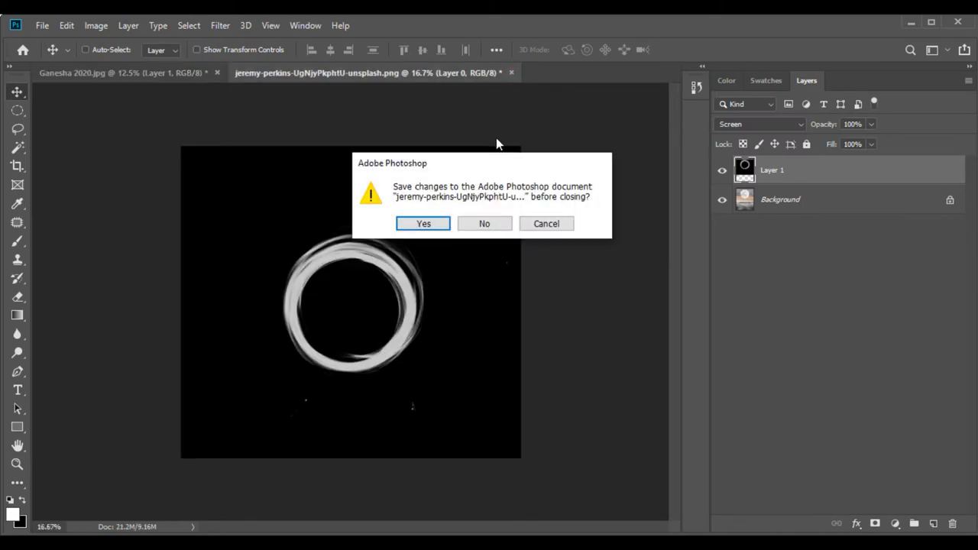
{"action": "left_click", "coordinate": [485, 224]}
Place the Shiv statue in the poster, enlarged and lowered in front of the moon.
{"action": "mouse_move", "coordinate": [781, 130]}
{"action": "left_mouse_down"}
{"action": "mouse_move", "coordinate": [547, 535]}
{"action": "mouse_move", "coordinate": [421, 77]}
{"action": "left_mouse_up"}
{"action": "mouse_move", "coordinate": [382, 273]}
{"action": "left_mouse_down"}
{"action": "mouse_move", "coordinate": [191, 70]}
{"action": "mouse_move", "coordinate": [355, 243]}
{"action": "left_mouse_up"}
{"action": "left_click", "coordinate": [66, 26]}
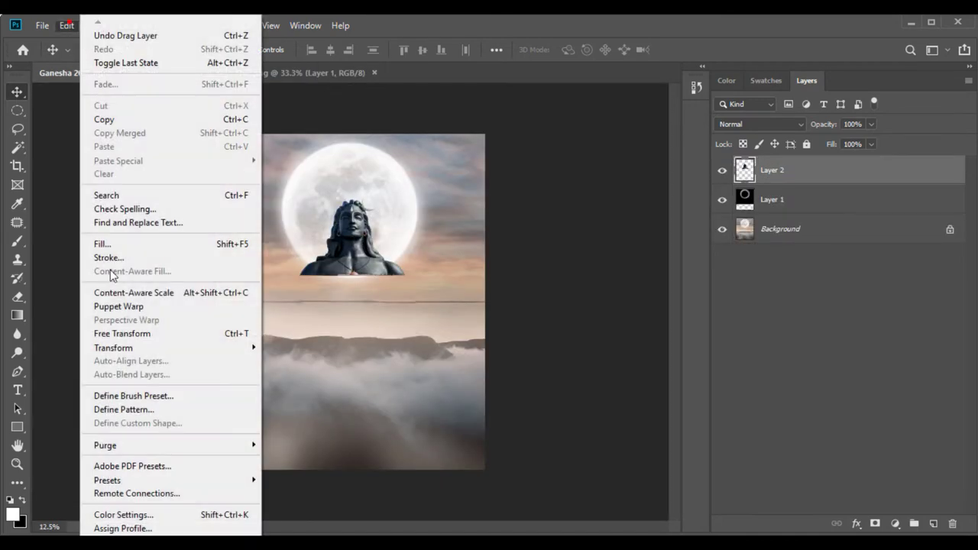
{"action": "left_click", "coordinate": [134, 332]}
{"action": "left_click_drag", "start_coordinate": [317, 50], "coordinate": [415, 83]}
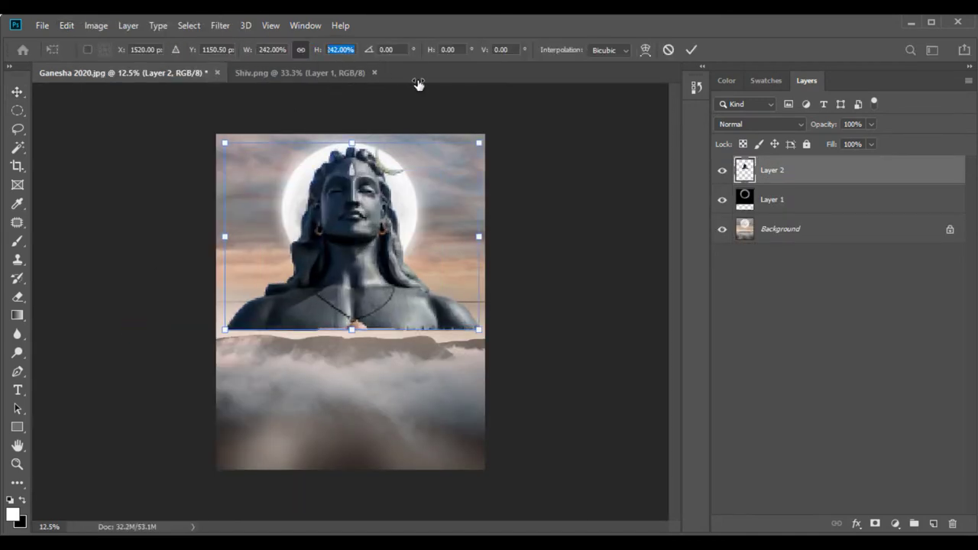
{"action": "left_click_drag", "start_coordinate": [359, 244], "coordinate": [362, 260]}
{"action": "key", "text": "Return"}
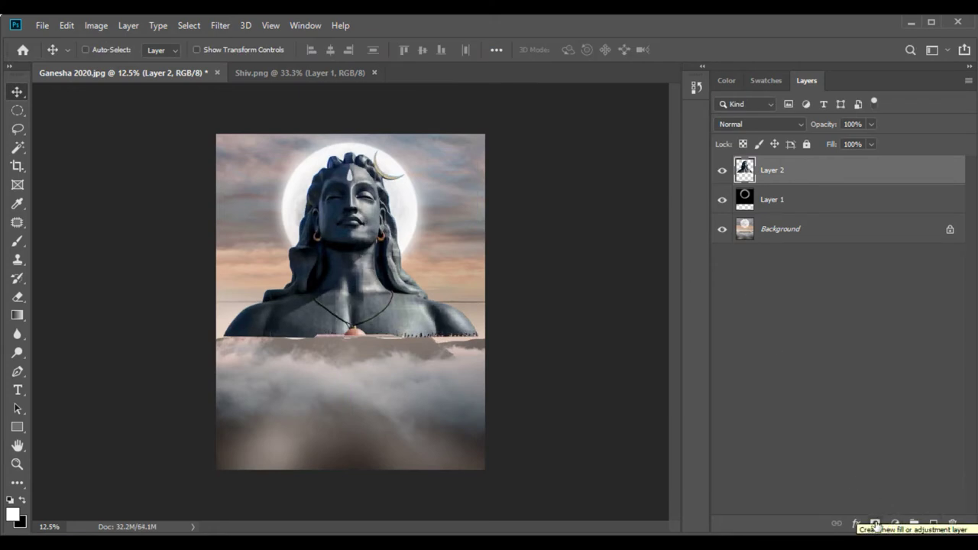
Add a gradient layer mask fading the statue's lower body into the clouds, and close Shiv.png.
{"action": "left_click", "coordinate": [875, 524]}
{"action": "left_click", "coordinate": [17, 313]}
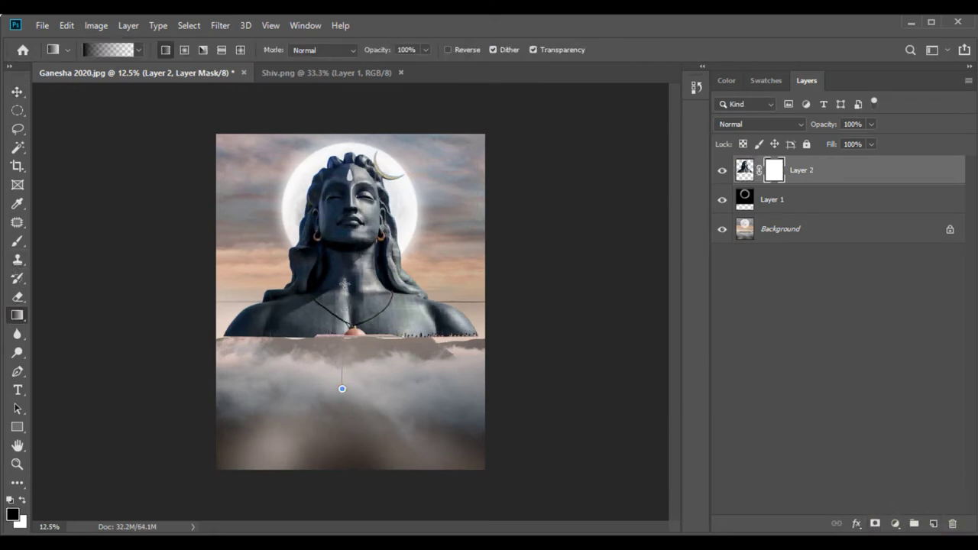
{"action": "left_click_drag", "start_coordinate": [345, 285], "coordinate": [346, 265]}
{"action": "left_click", "coordinate": [17, 91]}
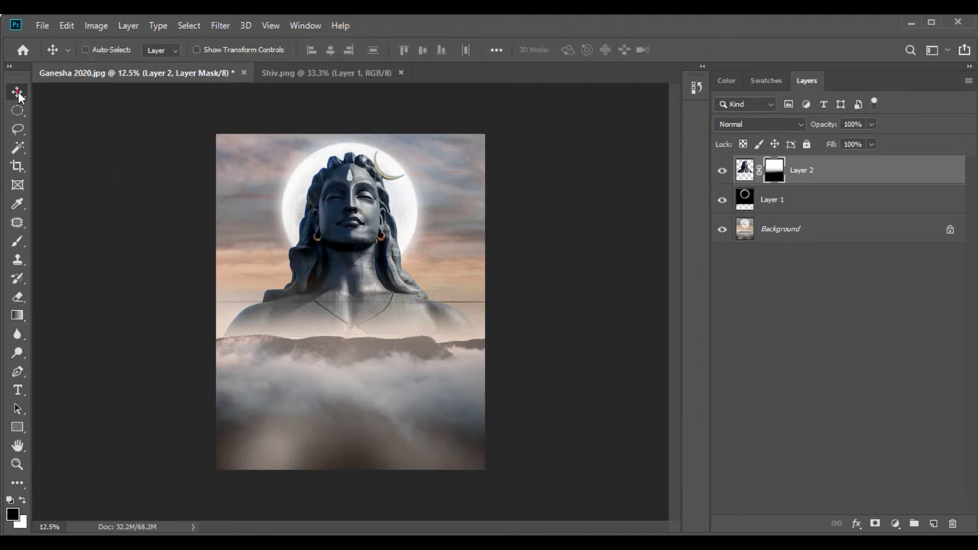
{"action": "left_click", "coordinate": [398, 72]}
{"action": "left_click", "coordinate": [397, 535]}
Place Mountain 2 in the poster, scaled to 79% and moved to the bottom.
{"action": "mouse_move", "coordinate": [627, 122]}
{"action": "left_mouse_down"}
{"action": "mouse_move", "coordinate": [550, 512]}
{"action": "mouse_move", "coordinate": [344, 75]}
{"action": "left_mouse_up"}
{"action": "left_click", "coordinate": [201, 73]}
{"action": "left_click_drag", "start_coordinate": [200, 73], "coordinate": [364, 419]}
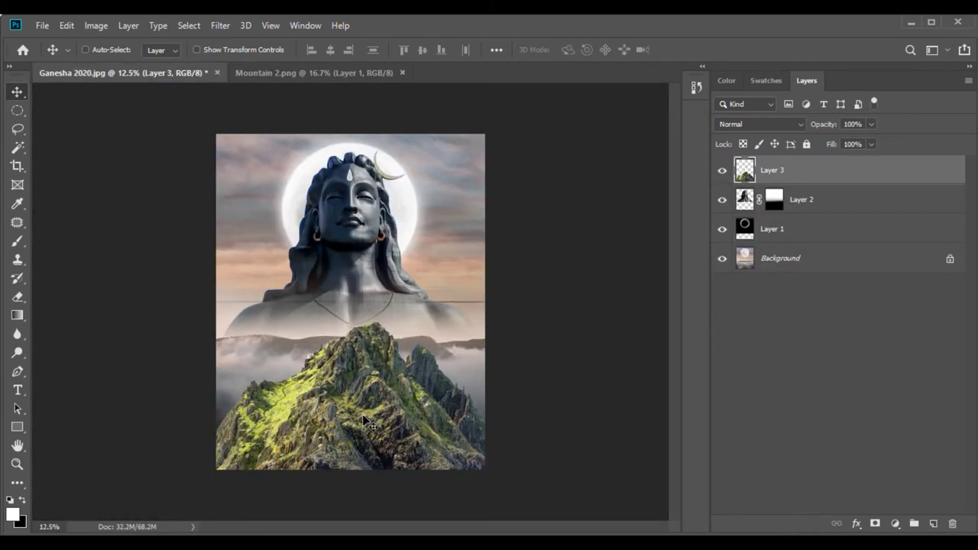
{"action": "left_click", "coordinate": [69, 28]}
{"action": "left_click", "coordinate": [145, 331]}
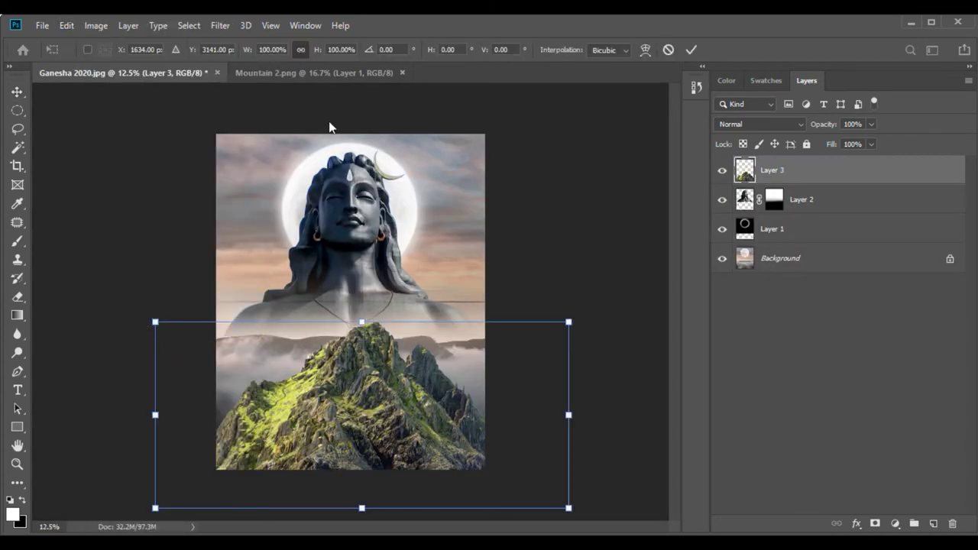
{"action": "type", "text": "79"}
{"action": "left_click_drag", "start_coordinate": [352, 383], "coordinate": [353, 407]}
{"action": "key", "text": "Return"}
Darken the mountain with Brightness/Contrast and drain its colour with Hue/Saturation.
{"action": "left_click", "coordinate": [95, 25]}
{"action": "mouse_move", "coordinate": [119, 63]}
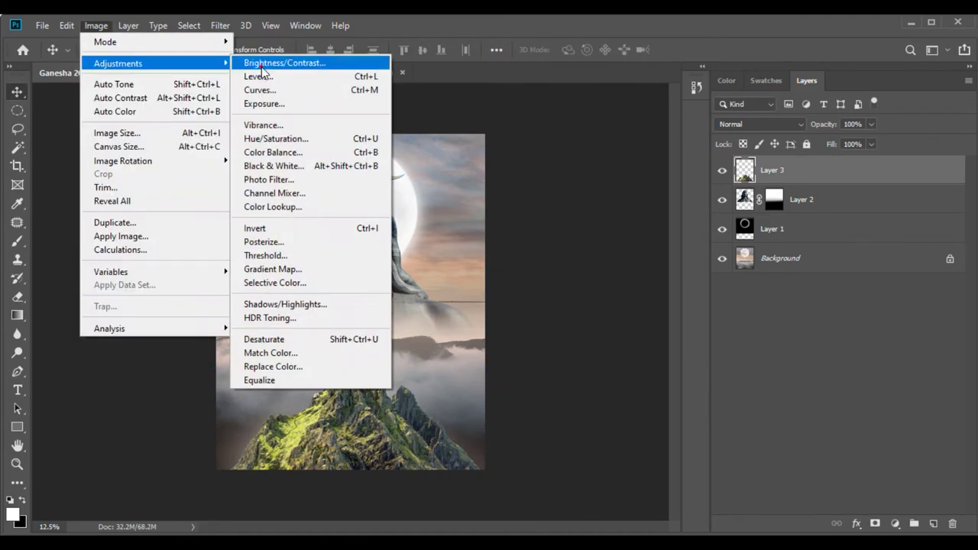
{"action": "left_click", "coordinate": [283, 61]}
{"action": "left_click_drag", "start_coordinate": [440, 166], "coordinate": [404, 168]}
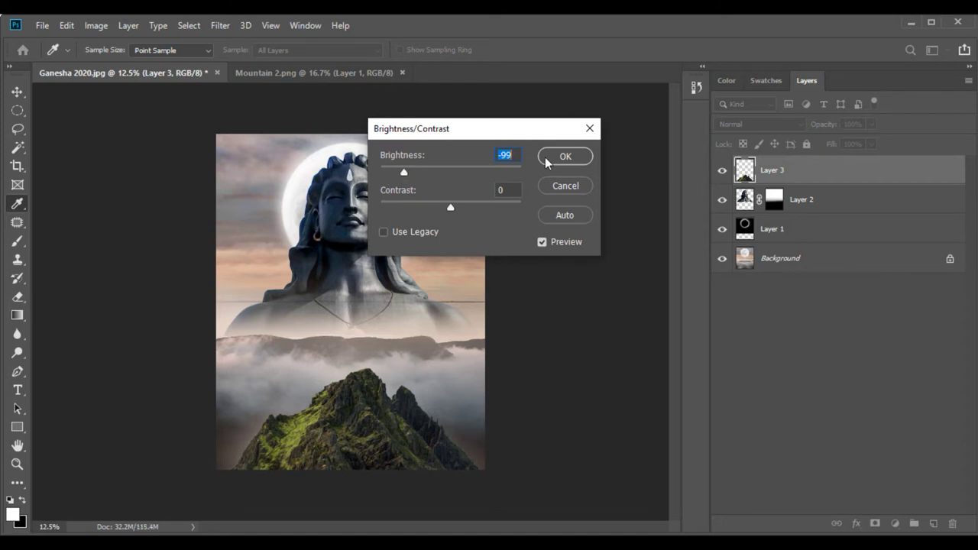
{"action": "left_click", "coordinate": [565, 156]}
{"action": "left_click", "coordinate": [96, 25]}
{"action": "mouse_move", "coordinate": [119, 63]}
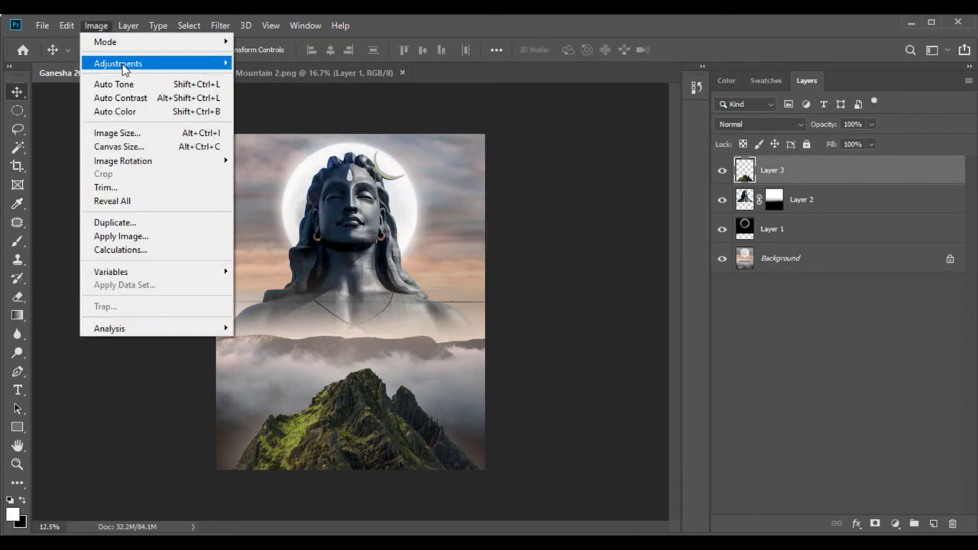
{"action": "left_click", "coordinate": [336, 135]}
{"action": "left_click_drag", "start_coordinate": [674, 254], "coordinate": [637, 254]}
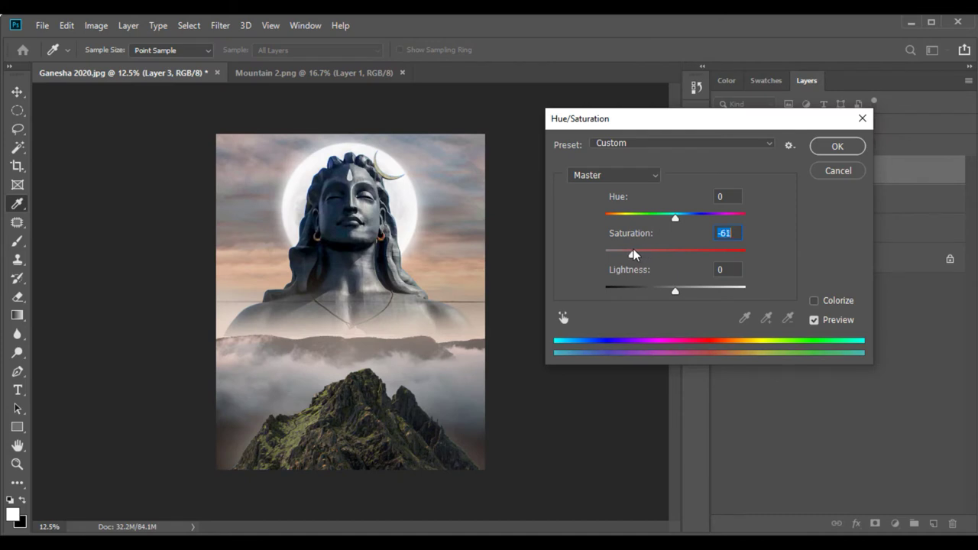
{"action": "left_click", "coordinate": [833, 152]}
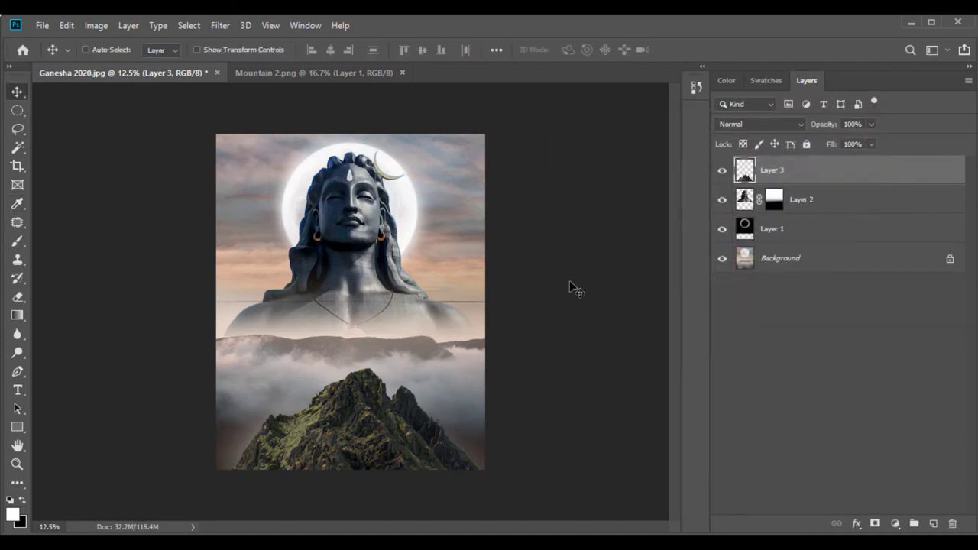
Set the mountain layer's fill to 80% and close the Mountain 2 document.
{"action": "type", "text": "80"}
{"action": "key", "text": "Return"}
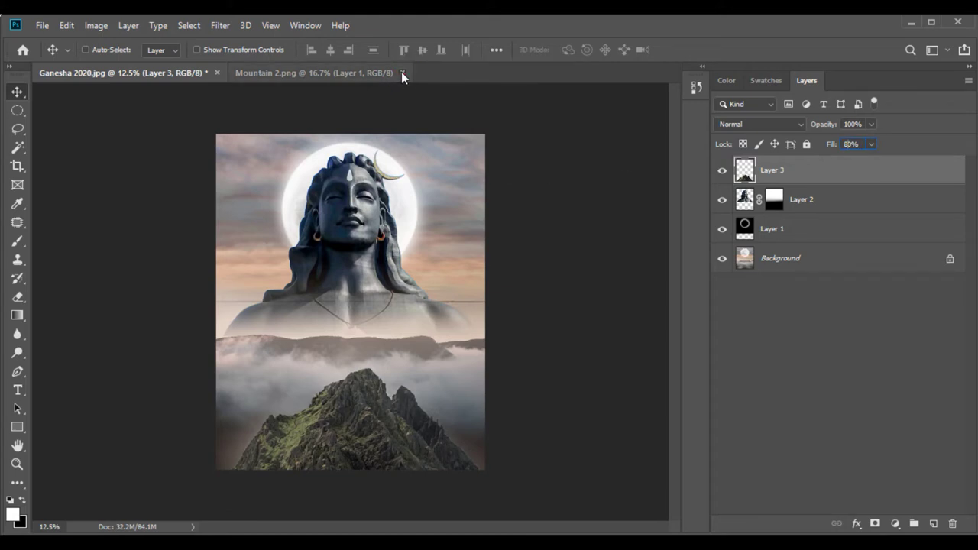
{"action": "left_click", "coordinate": [401, 72]}
{"action": "left_click_drag", "start_coordinate": [797, 175], "coordinate": [933, 523]}
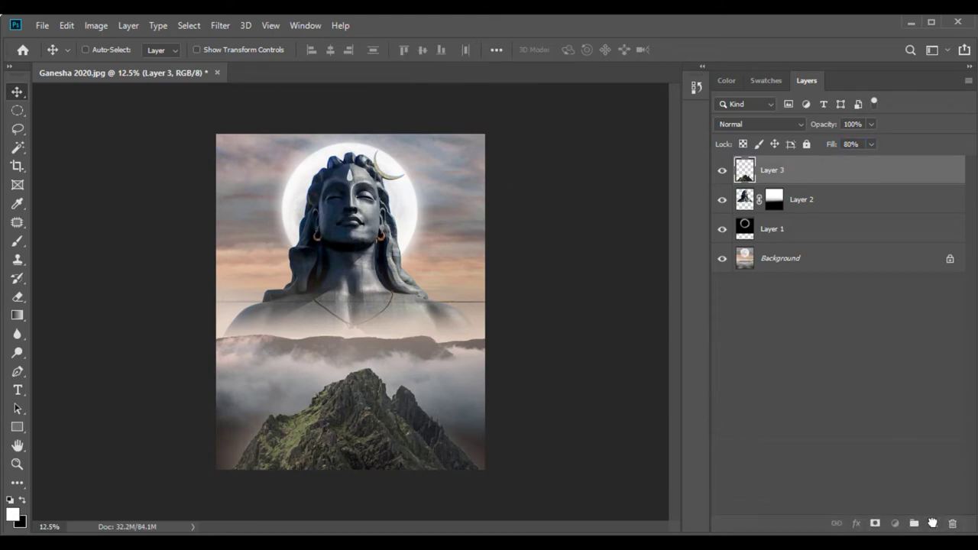
Shrink the first mountain copy, move it left, and place it below the statue layer.
{"action": "left_click", "coordinate": [67, 25]}
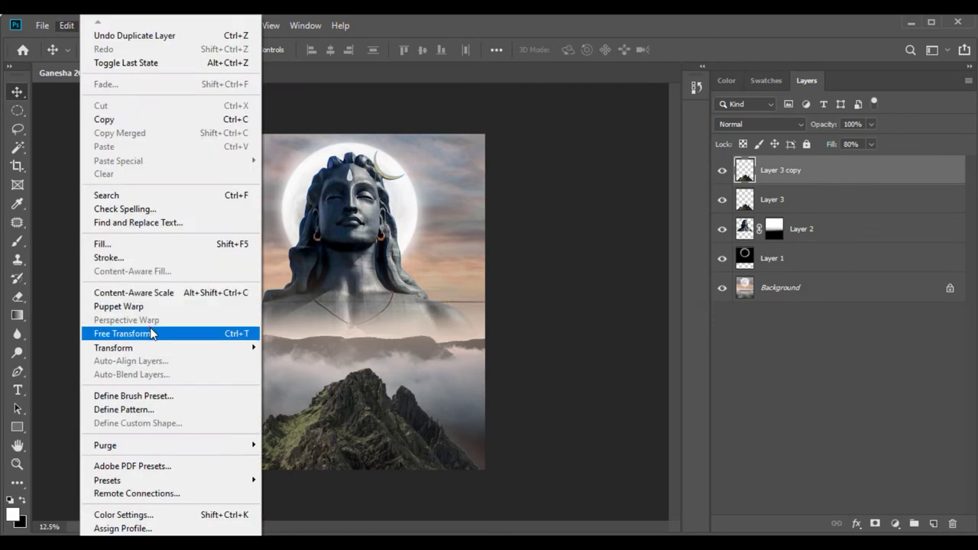
{"action": "left_click", "coordinate": [150, 331]}
{"action": "left_click_drag", "start_coordinate": [313, 51], "coordinate": [284, 50]}
{"action": "left_click_drag", "start_coordinate": [349, 432], "coordinate": [238, 313]}
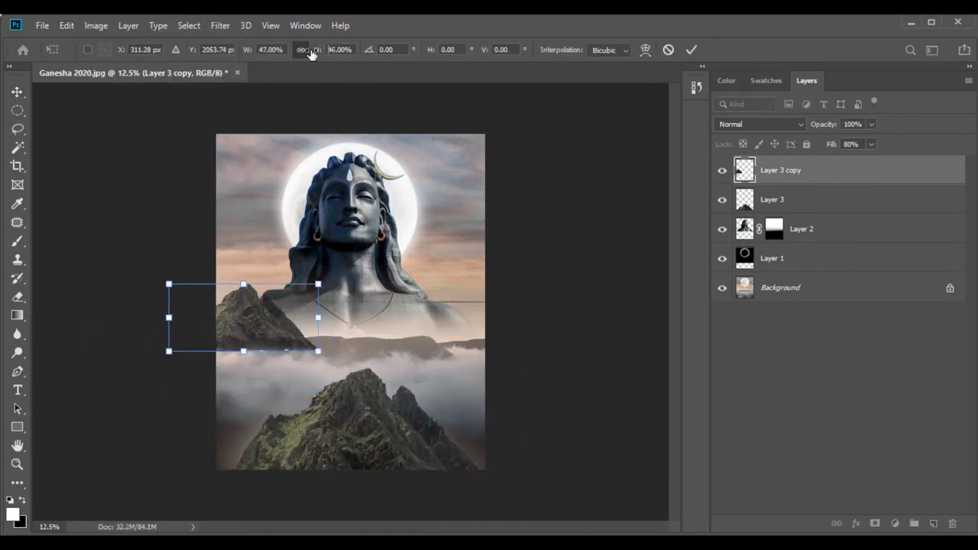
{"action": "left_click_drag", "start_coordinate": [305, 50], "coordinate": [275, 50]}
{"action": "key", "text": "Return"}
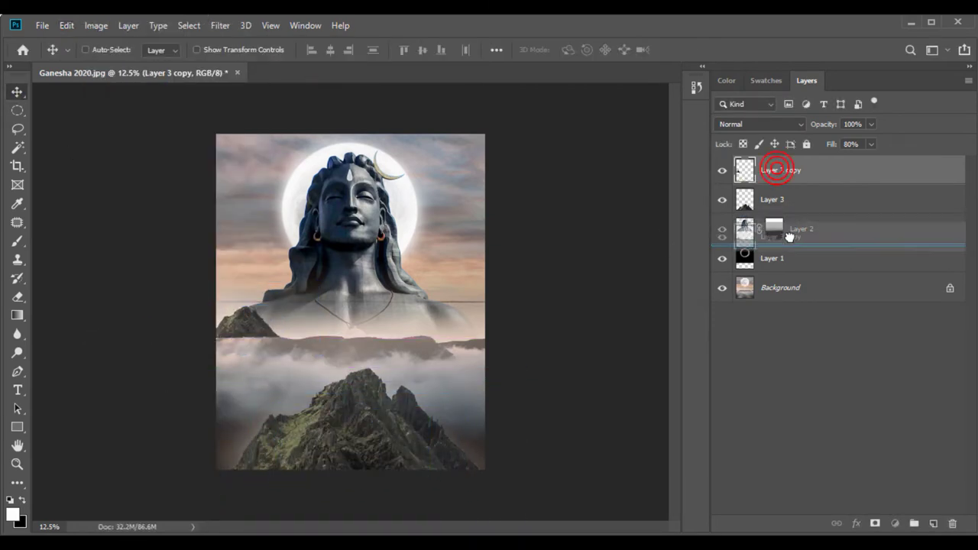
{"action": "left_click_drag", "start_coordinate": [779, 170], "coordinate": [805, 226]}
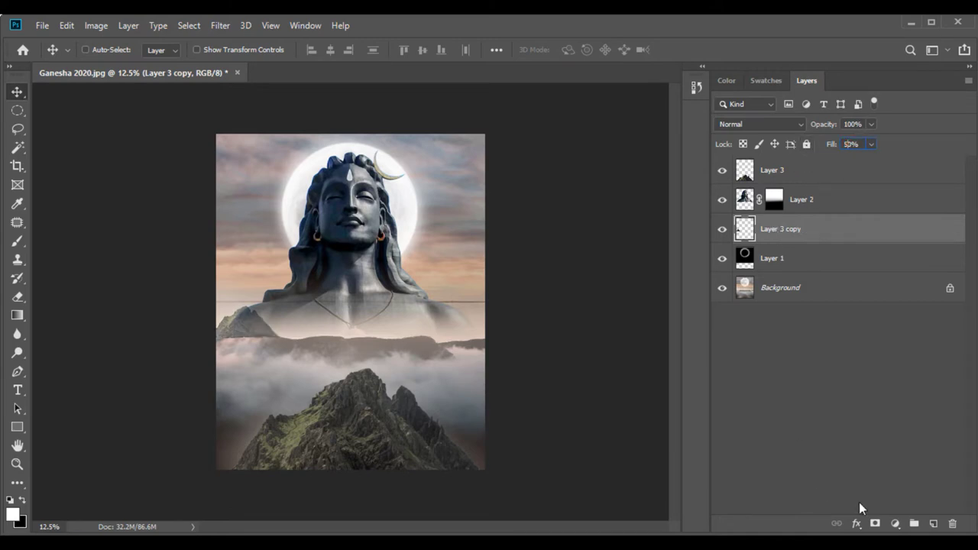
{"action": "key", "text": "x"}
{"action": "left_click", "coordinate": [16, 315]}
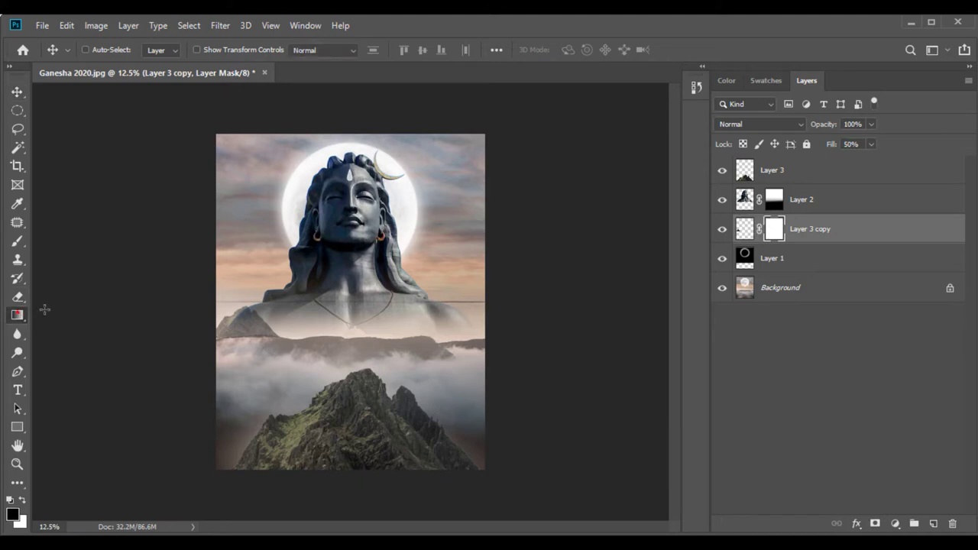
{"action": "left_click", "coordinate": [18, 93]}
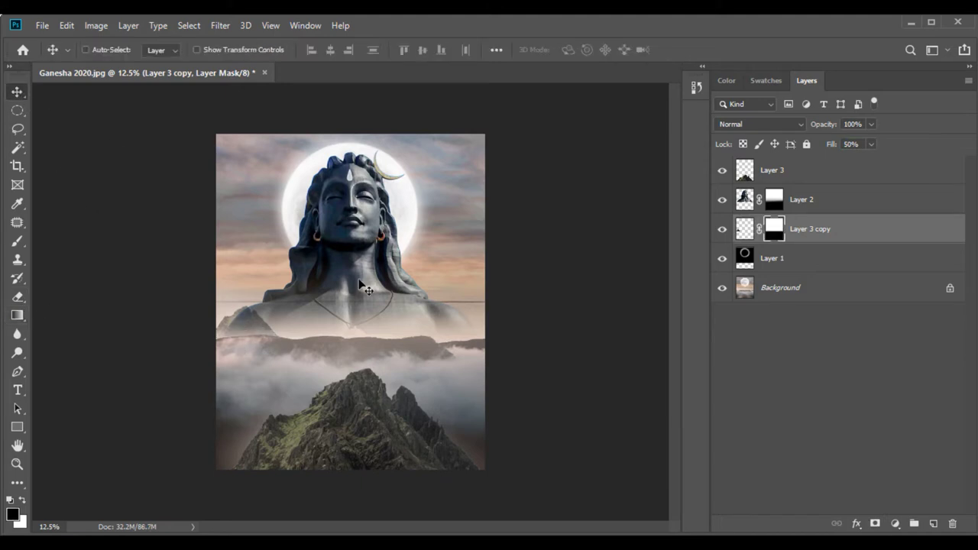
Duplicate the main mountain and shrink the new copy to 34% on the right side.
{"action": "left_click", "coordinate": [801, 229]}
{"action": "left_click_drag", "start_coordinate": [754, 170], "coordinate": [933, 524]}
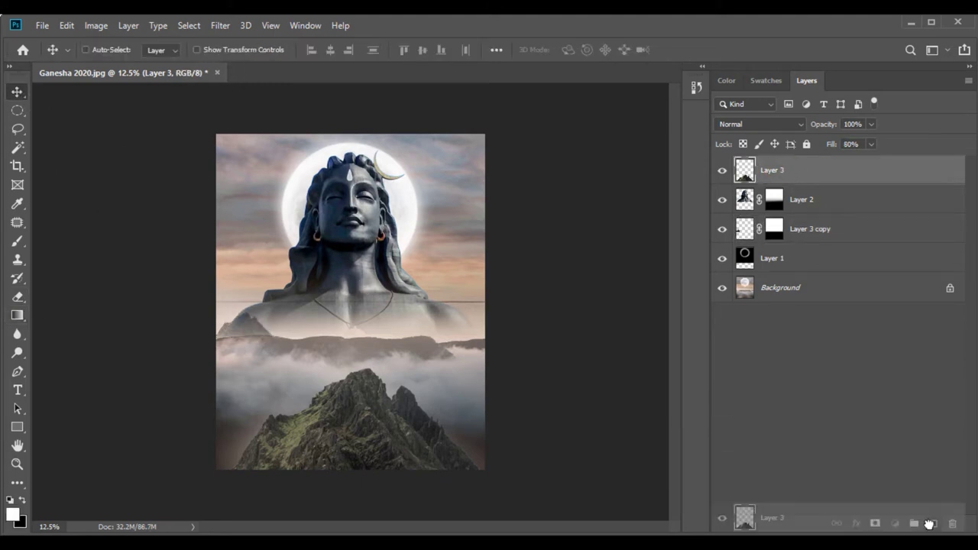
{"action": "left_click_drag", "start_coordinate": [351, 434], "coordinate": [420, 305]}
{"action": "left_click", "coordinate": [67, 26]}
{"action": "left_click", "coordinate": [107, 329]}
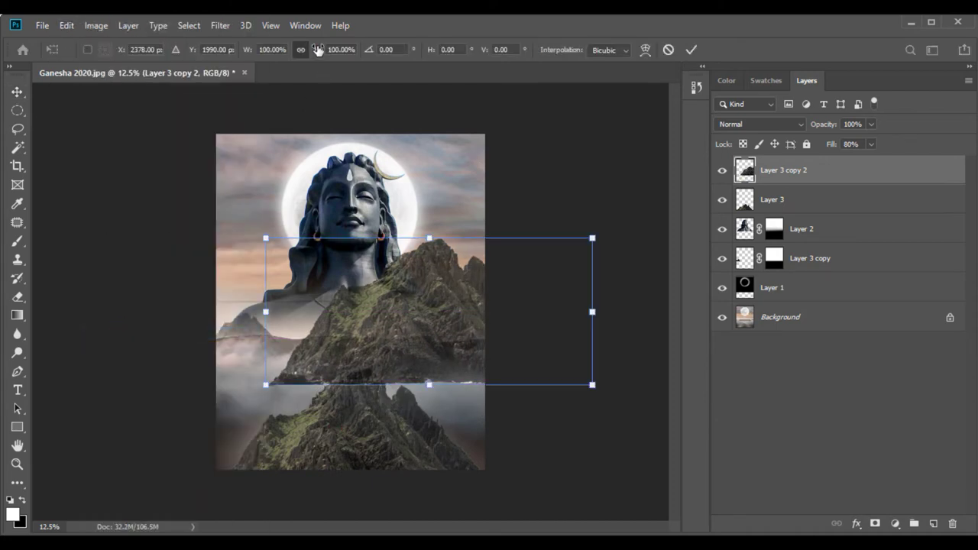
{"action": "left_click_drag", "start_coordinate": [318, 50], "coordinate": [262, 49]}
{"action": "left_click_drag", "start_coordinate": [428, 314], "coordinate": [458, 320]}
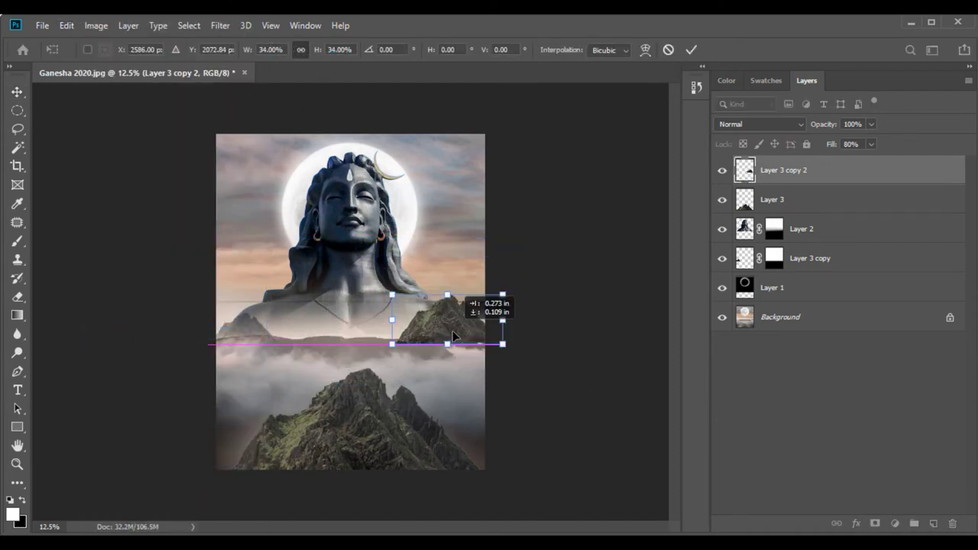
{"action": "left_click", "coordinate": [17, 92]}
Set the right mountain copy to 40% fill and fade it with a gradient layer mask.
{"action": "type", "text": "40"}
{"action": "key", "text": "Return"}
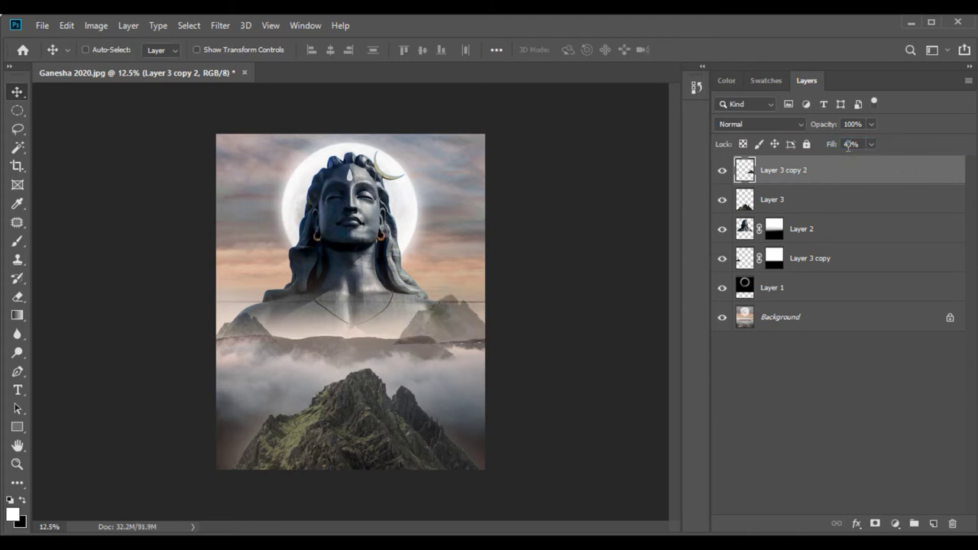
{"action": "left_click", "coordinate": [876, 524]}
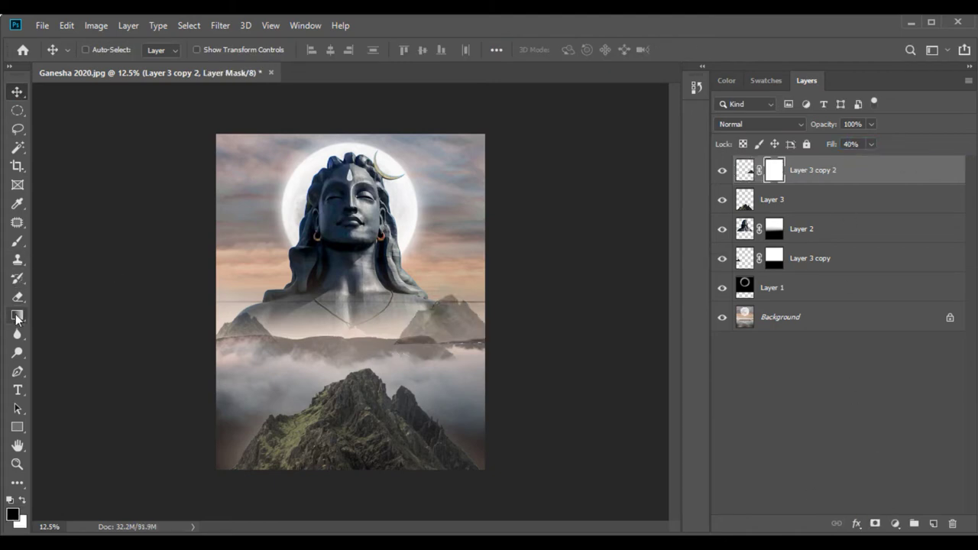
{"action": "left_click", "coordinate": [17, 315]}
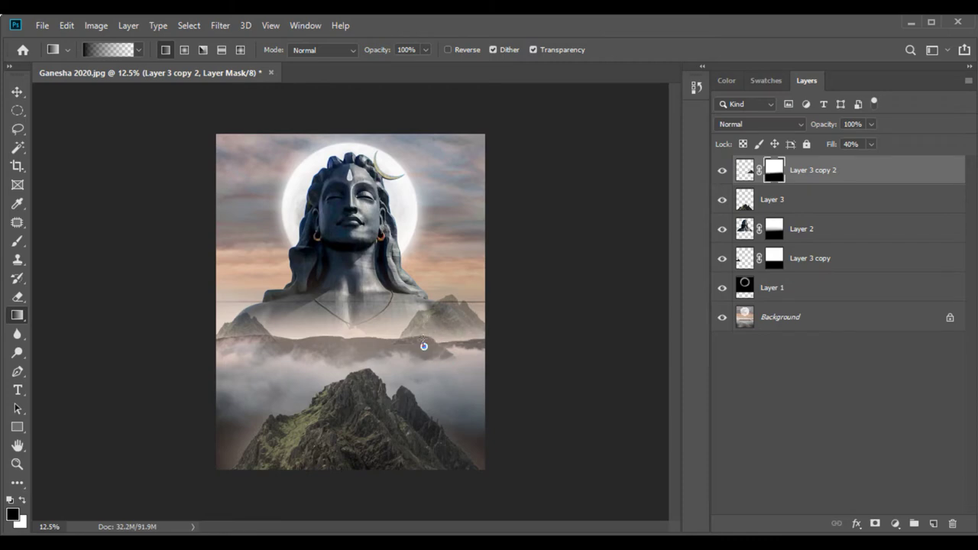
{"action": "key", "text": "v"}
Bring the man from KRS.png into the poster, scaled to 33% and placed on the peak.
{"action": "key", "text": "alt+Tab"}
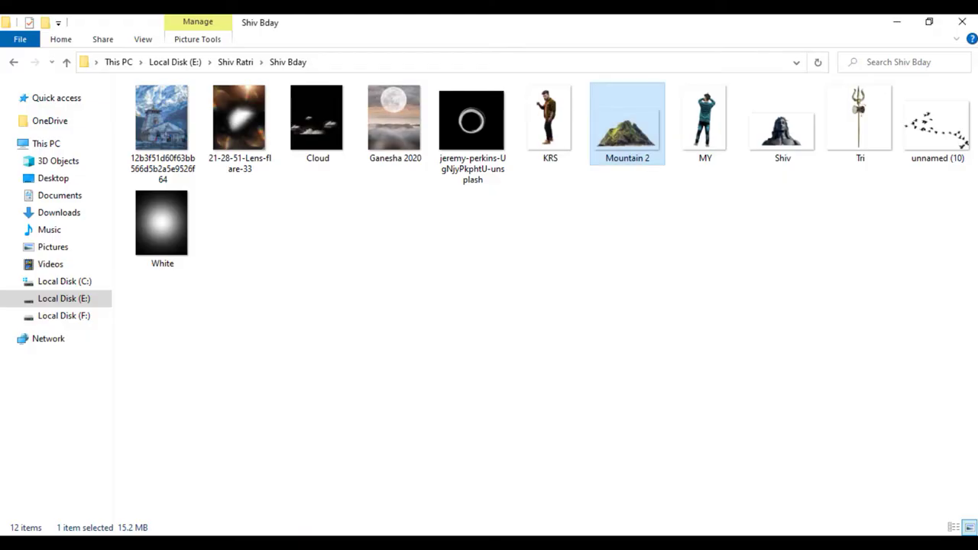
{"action": "left_click_drag", "start_coordinate": [549, 121], "coordinate": [341, 71]}
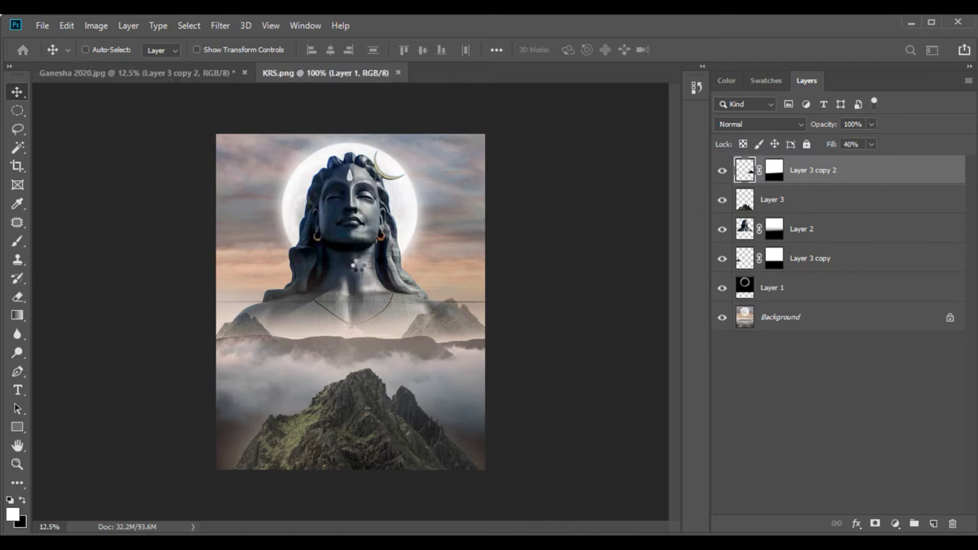
{"action": "left_click_drag", "start_coordinate": [292, 148], "coordinate": [359, 356]}
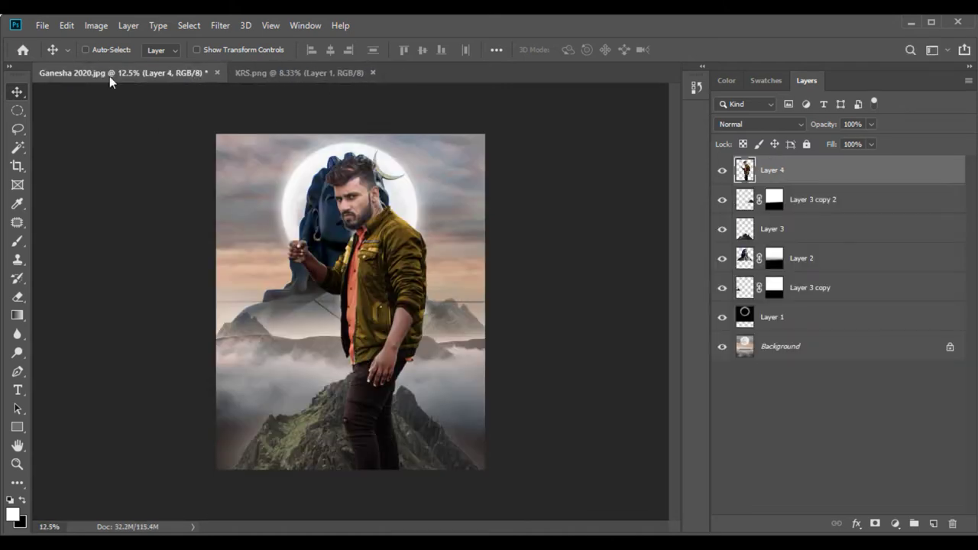
{"action": "left_click", "coordinate": [67, 25]}
{"action": "left_click", "coordinate": [134, 333]}
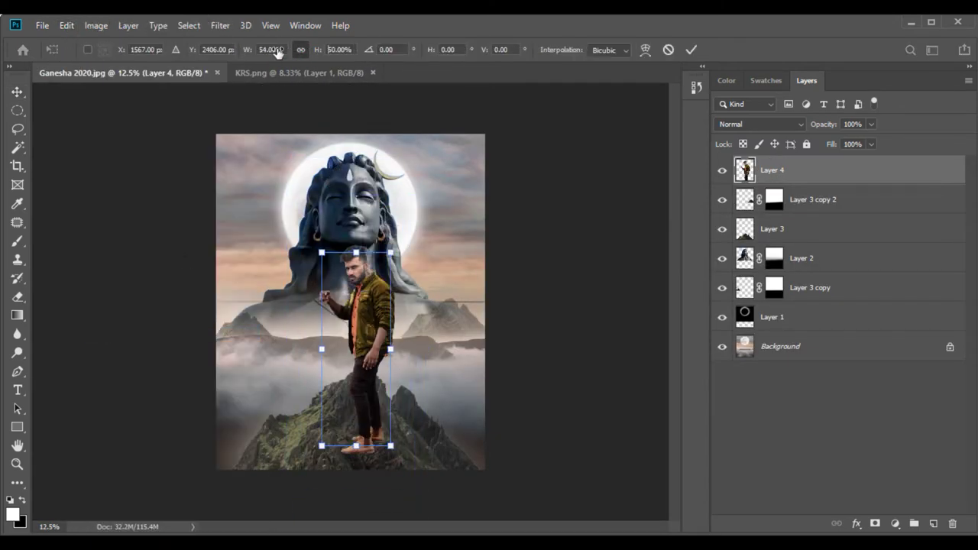
{"action": "left_click_drag", "start_coordinate": [361, 324], "coordinate": [359, 293]}
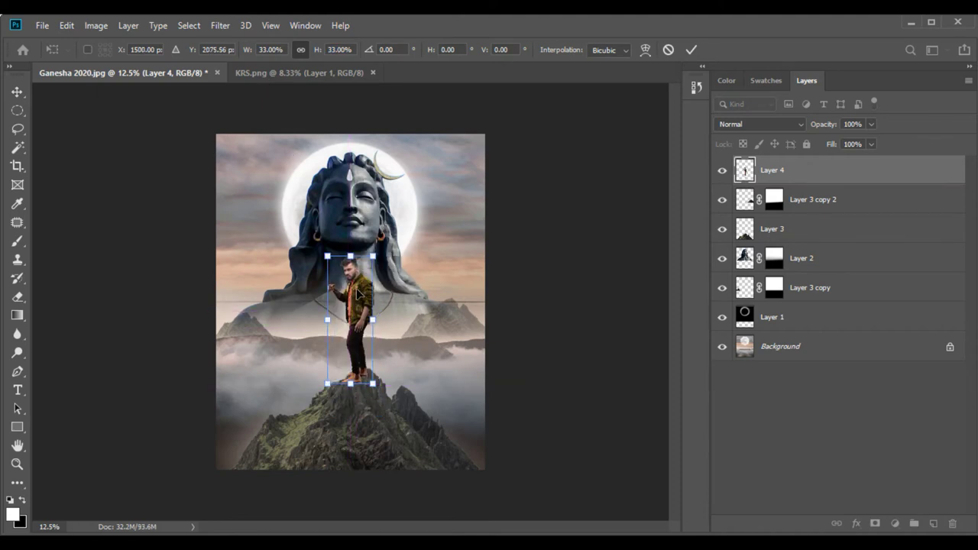
{"action": "key", "text": "Return"}
{"action": "left_click", "coordinate": [779, 229], "text": "ctrl"}
Nudge the man and mountain down, enlarge Layer 3 to 141%, and close KRS.png.
{"action": "key", "text": "shift+Down"}
{"action": "key", "text": "shift+Down"}
{"action": "key", "text": "shift+Down"}
{"action": "key", "text": "shift+Down"}
{"action": "key", "text": "shift+Down"}
{"action": "key", "text": "shift+Down"}
{"action": "key", "text": "shift+Down"}
{"action": "key", "text": "shift+Down"}
{"action": "key", "text": "shift+Down"}
{"action": "left_click", "coordinate": [778, 228]}
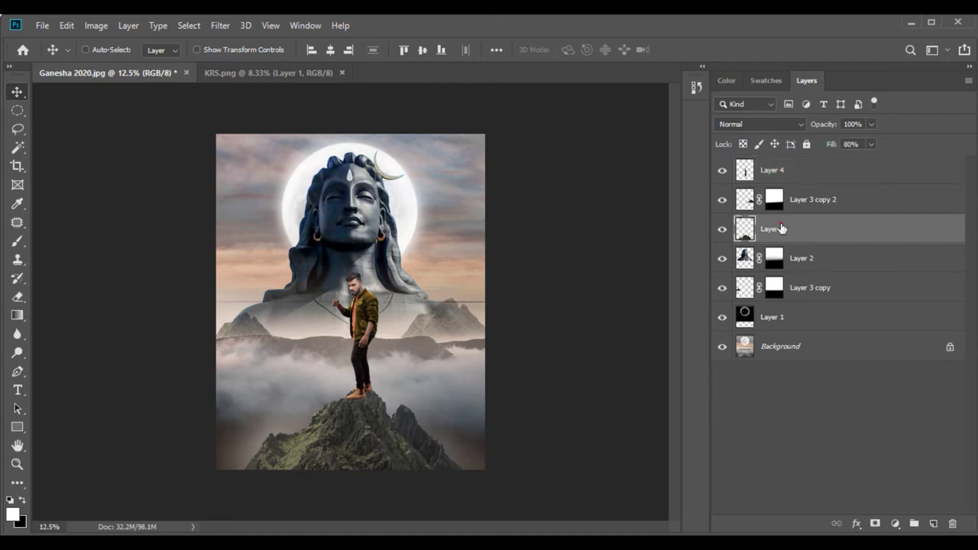
{"action": "key", "text": "shift+8"}
{"action": "left_click", "coordinate": [67, 29]}
{"action": "left_click", "coordinate": [142, 332]}
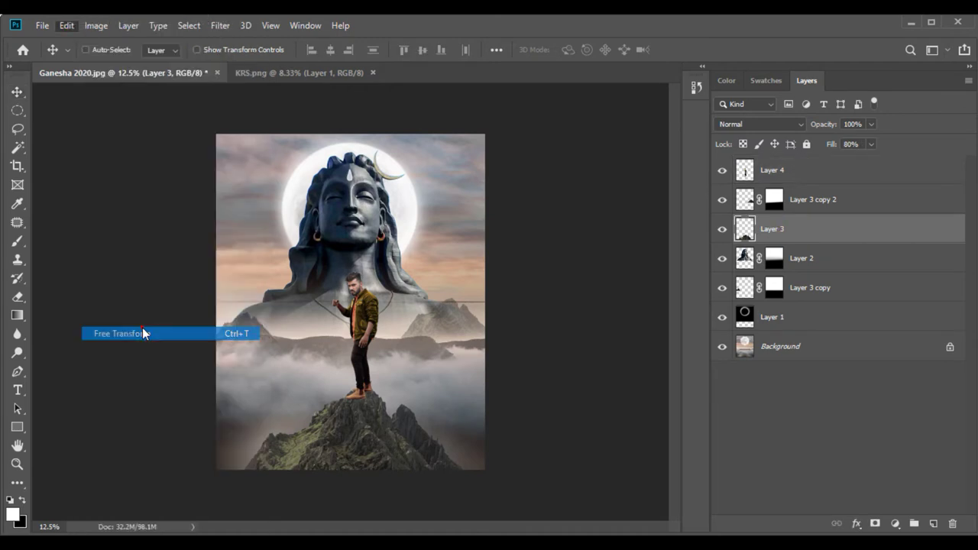
{"action": "left_click_drag", "start_coordinate": [357, 379], "coordinate": [359, 401]}
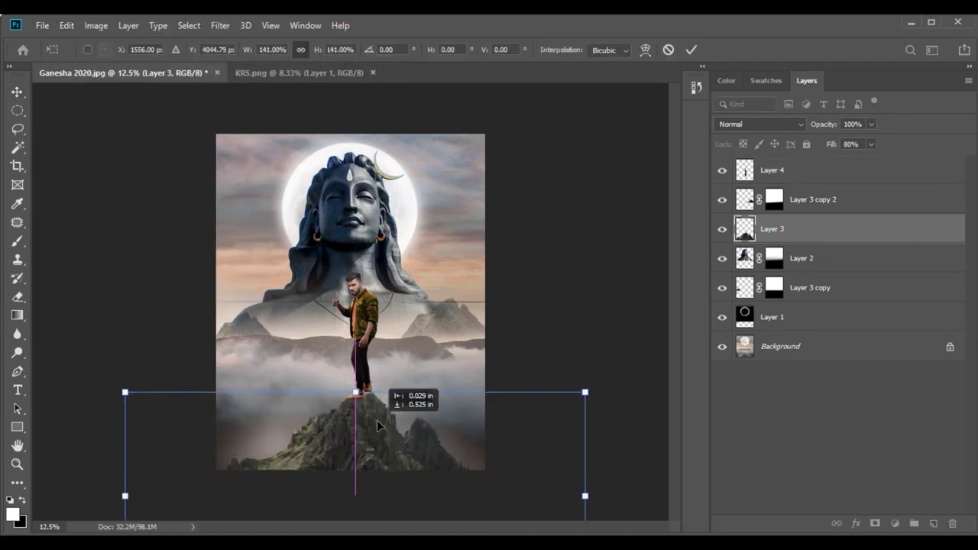
{"action": "left_click", "coordinate": [17, 92]}
{"action": "left_click", "coordinate": [764, 176]}
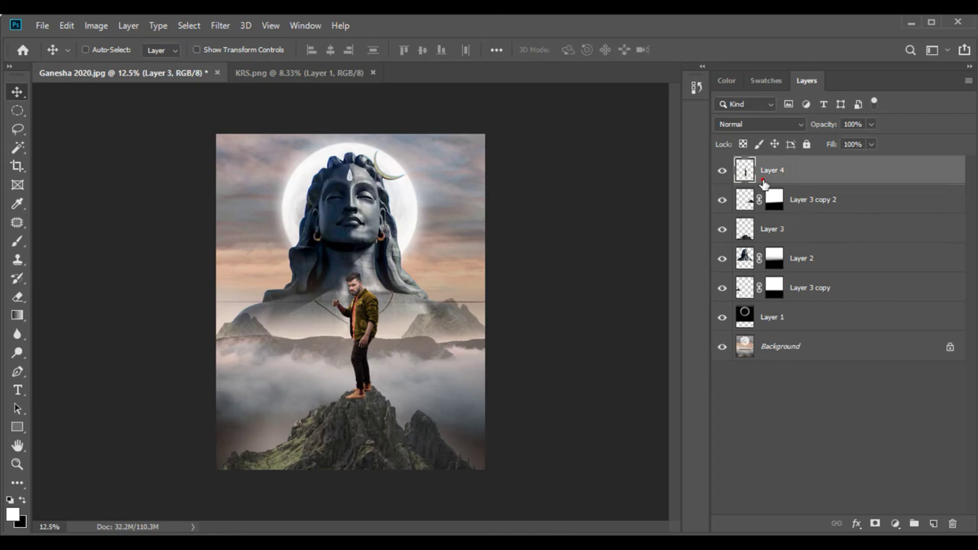
{"action": "left_click", "coordinate": [373, 73]}
Bring the trident from Tri.png into the poster document.
{"action": "type", "text": "89"}
{"action": "key", "text": "alt+Tab"}
{"action": "left_click_drag", "start_coordinate": [858, 111], "coordinate": [337, 73]}
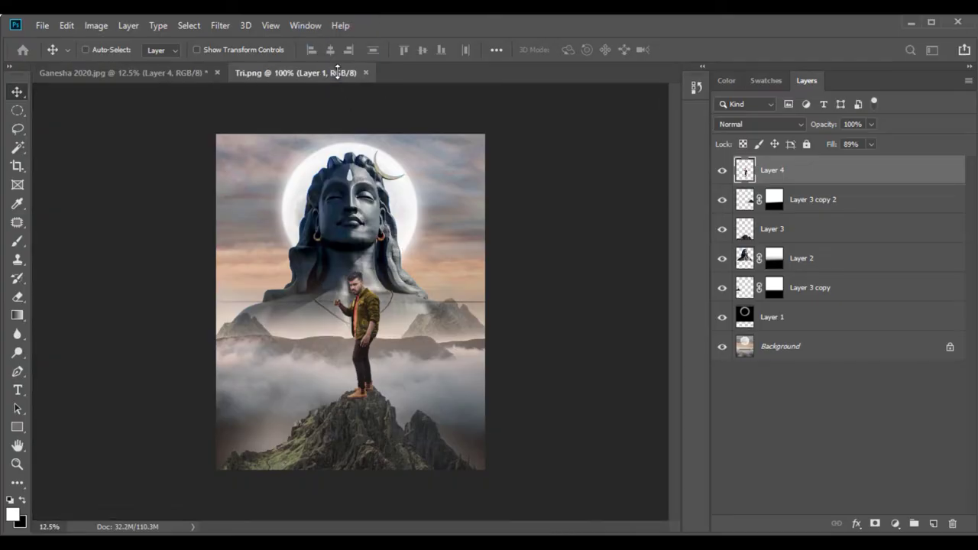
{"action": "left_click_drag", "start_coordinate": [339, 252], "coordinate": [336, 304]}
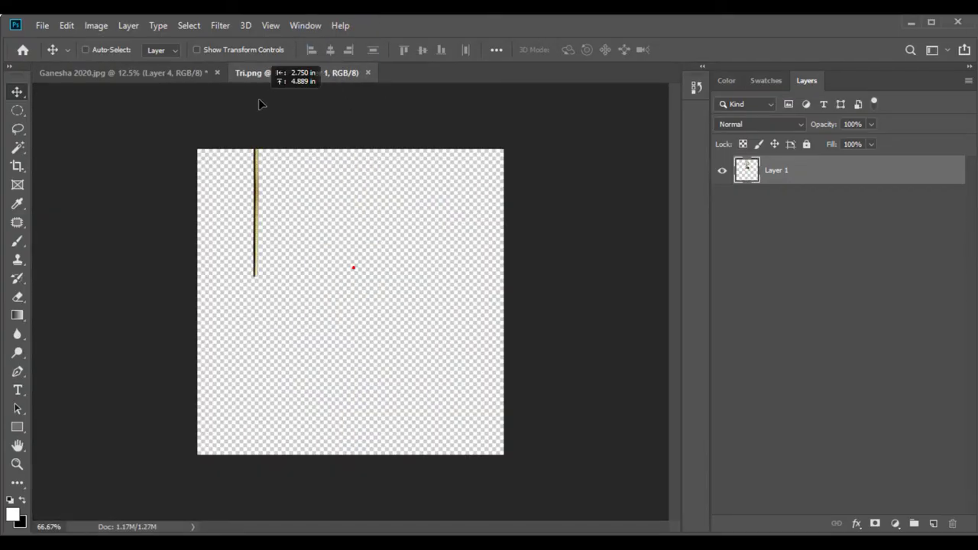
Enlarge and tilt the trident into the man's raised hand.
{"action": "key", "text": "ctrl+plus"}
{"action": "key", "text": "ctrl+plus"}
{"action": "key", "text": "ctrl+plus"}
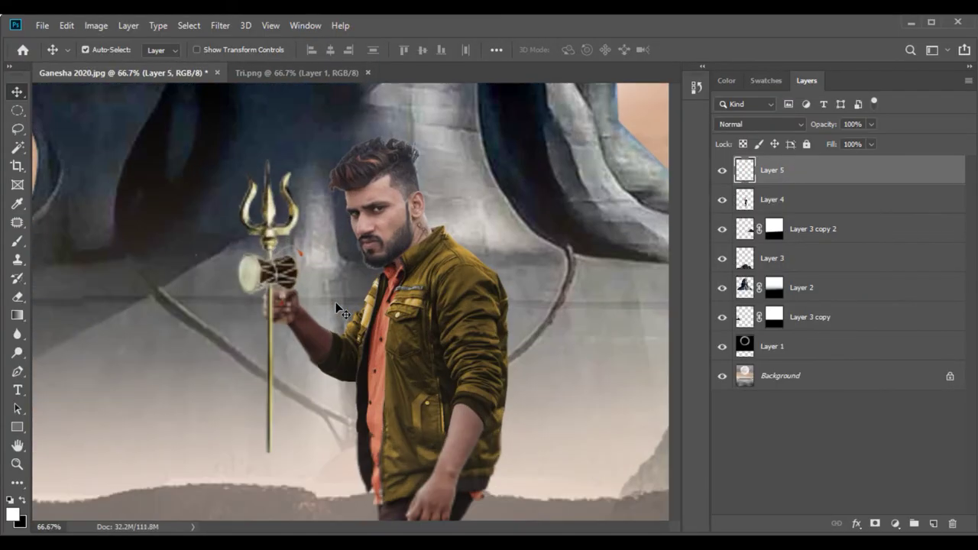
{"action": "left_click", "coordinate": [67, 25]}
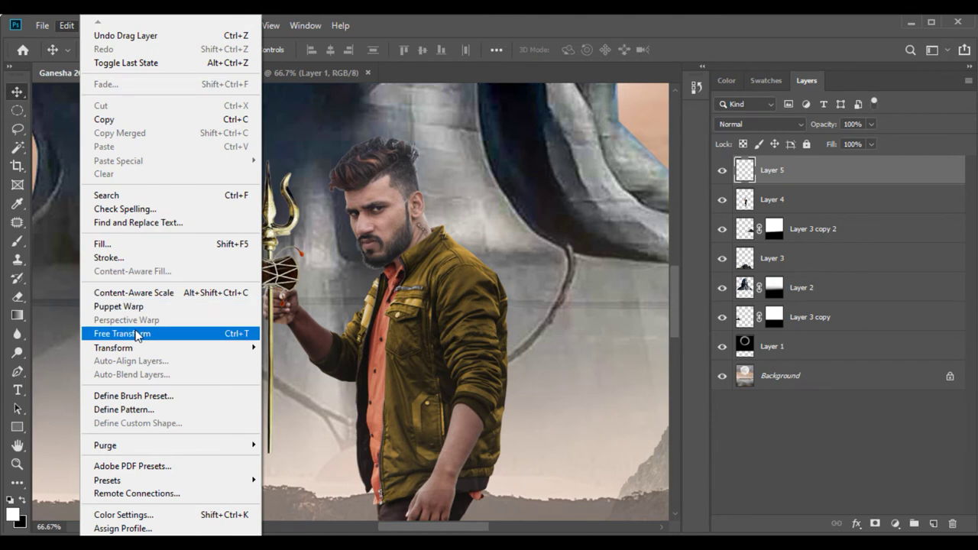
{"action": "left_click", "coordinate": [115, 332]}
{"action": "left_click_drag", "start_coordinate": [318, 50], "coordinate": [363, 66]}
{"action": "mouse_move", "coordinate": [340, 302]}
{"action": "left_mouse_down"}
{"action": "mouse_move", "coordinate": [324, 264]}
{"action": "mouse_move", "coordinate": [334, 258]}
{"action": "left_mouse_up"}
{"action": "key", "text": "Return"}
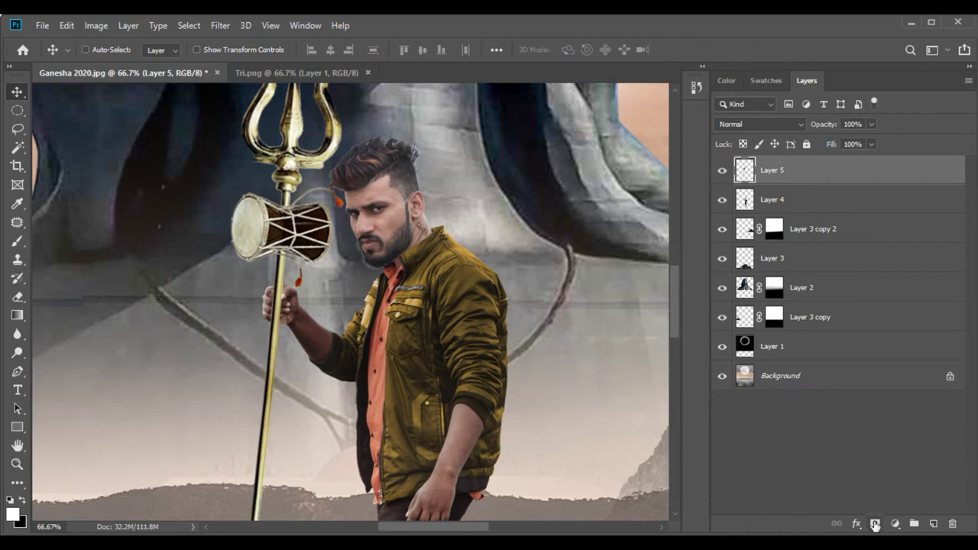
Add a layer mask to the trident and set its fill to 89%.
{"action": "left_click", "coordinate": [875, 524]}
{"action": "left_click", "coordinate": [850, 144]}
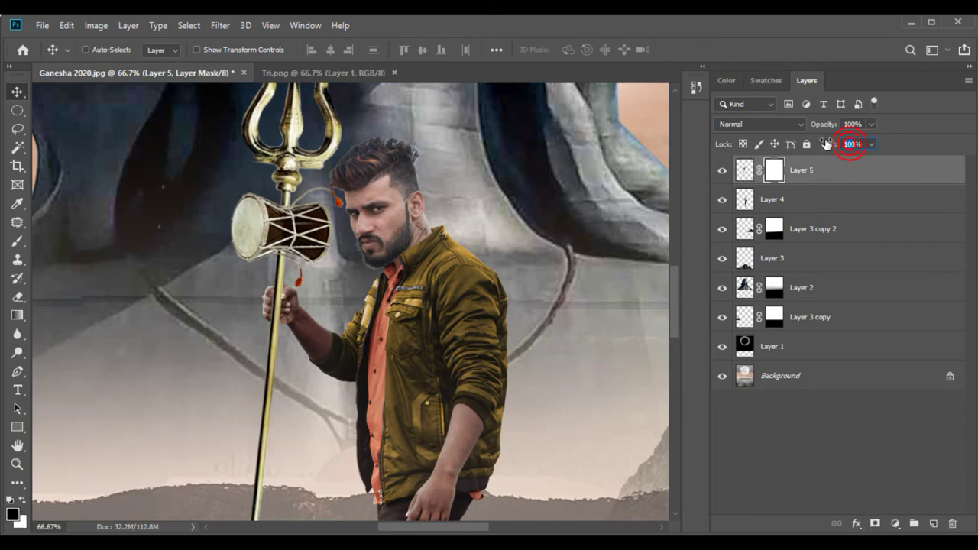
{"action": "type", "text": "89"}
{"action": "key", "text": "Return"}
{"action": "key", "text": "ctrl+plus"}
{"action": "key", "text": "ctrl+plus"}
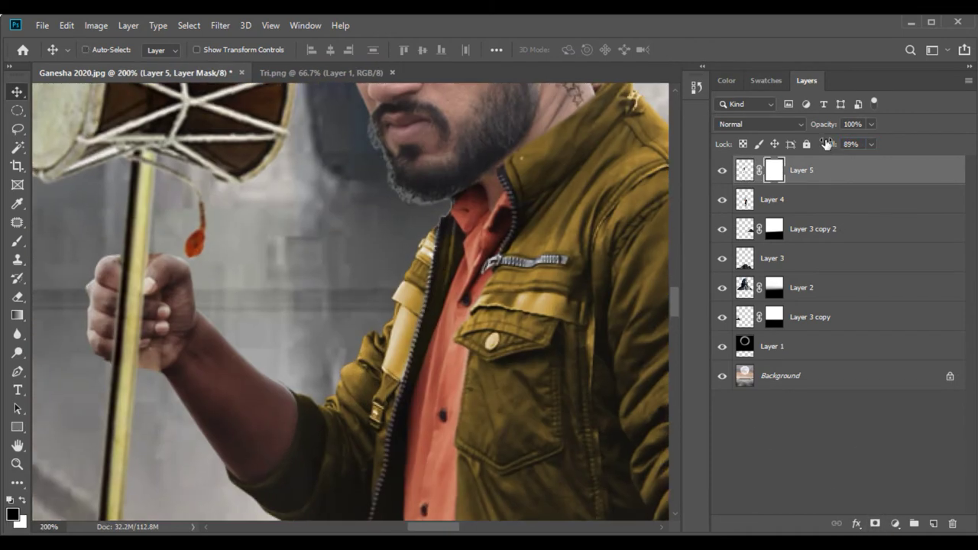
{"action": "left_click_drag", "start_coordinate": [453, 526], "coordinate": [436, 526]}
Paint the trident's mask with a 12 px brush so his fingers wrap the staff.
{"action": "left_click", "coordinate": [17, 241]}
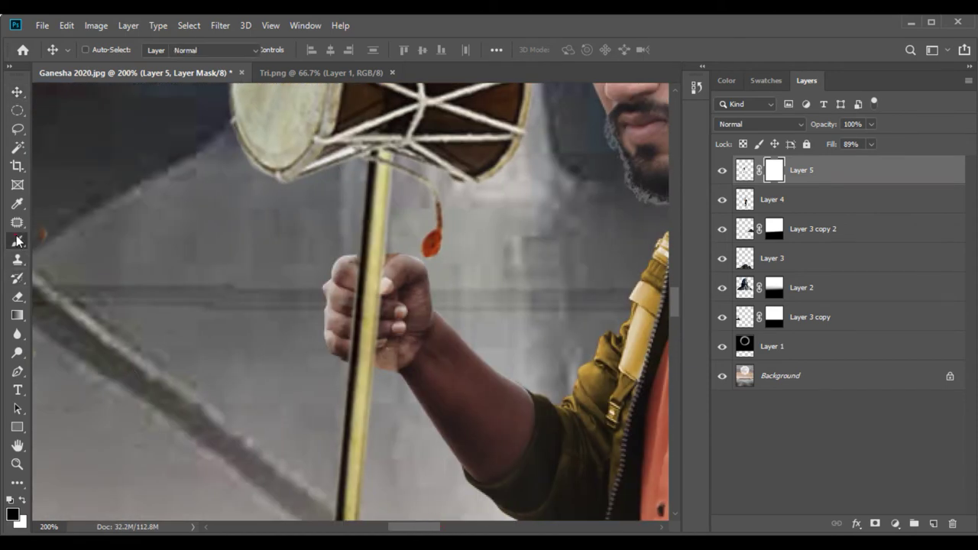
{"action": "right_click", "coordinate": [359, 301]}
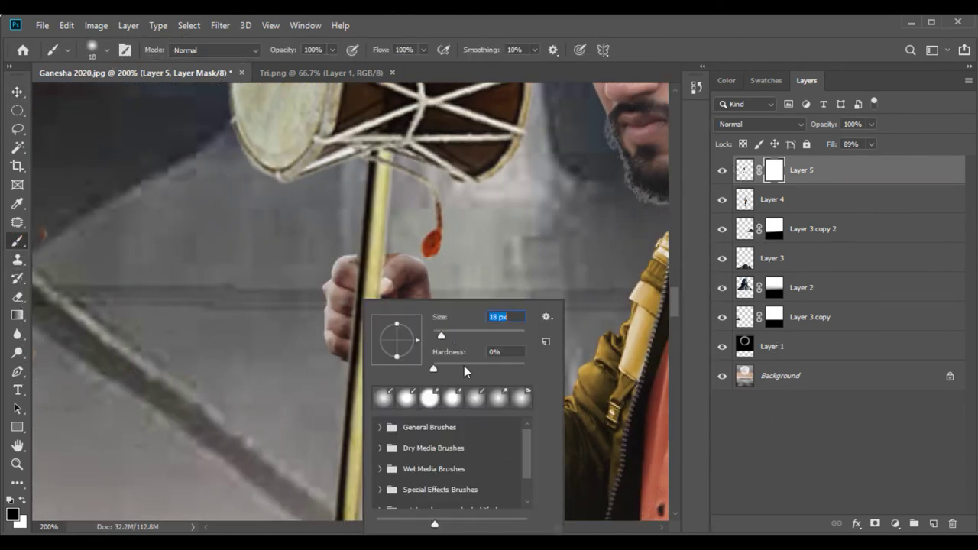
{"action": "key", "text": "Return"}
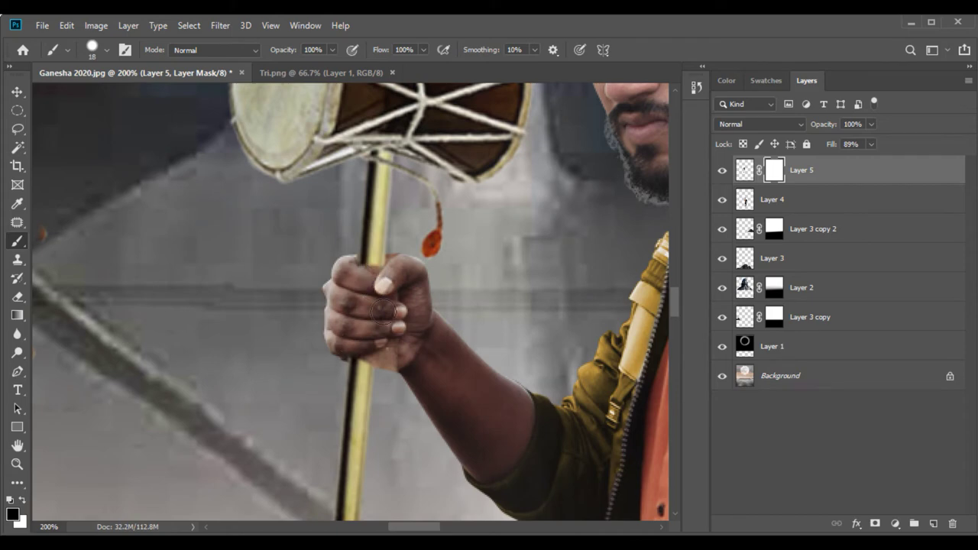
{"action": "right_click", "coordinate": [365, 286]}
{"action": "type", "text": "12"}
{"action": "key", "text": "Return"}
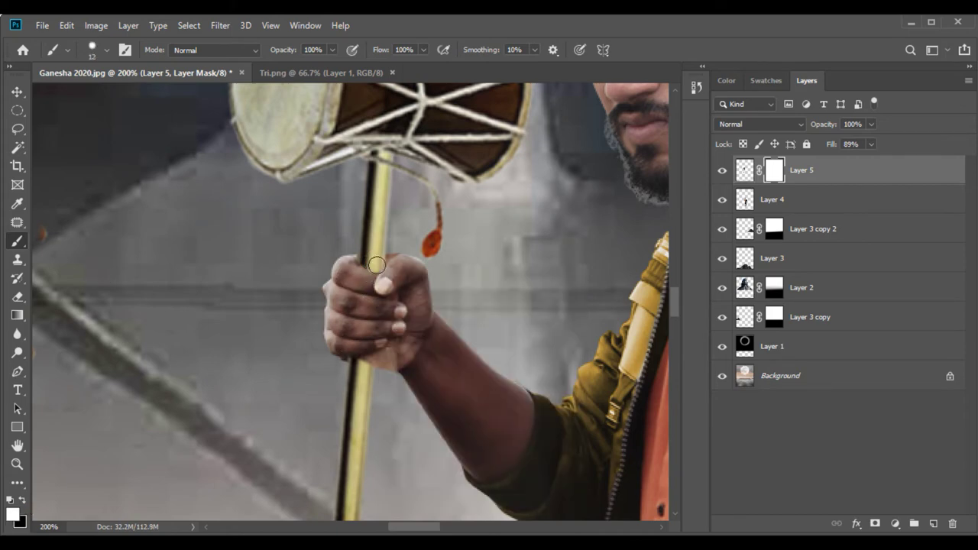
{"action": "left_click", "coordinate": [17, 91]}
{"action": "key", "text": "ctrl+minus"}
{"action": "key", "text": "ctrl+minus"}
{"action": "key", "text": "ctrl+minus"}
{"action": "key", "text": "ctrl+minus"}
{"action": "key", "text": "ctrl+minus"}
{"action": "key", "text": "ctrl+minus"}
{"action": "key", "text": "ctrl+minus"}
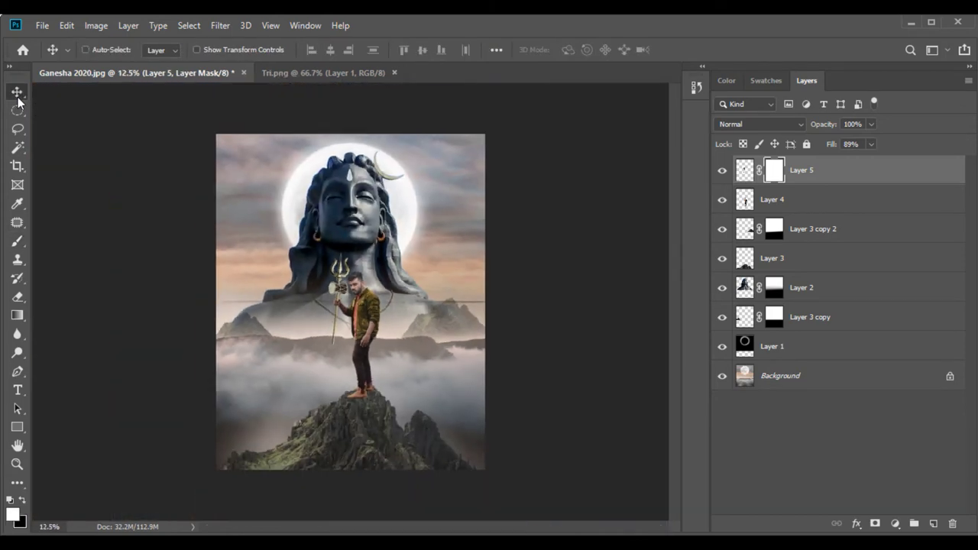
Move the unlocked Cloud.jpg layer into the poster as Layer 6 with Screen blending.
{"action": "left_click", "coordinate": [429, 533]}
{"action": "left_click_drag", "start_coordinate": [330, 132], "coordinate": [316, 72]}
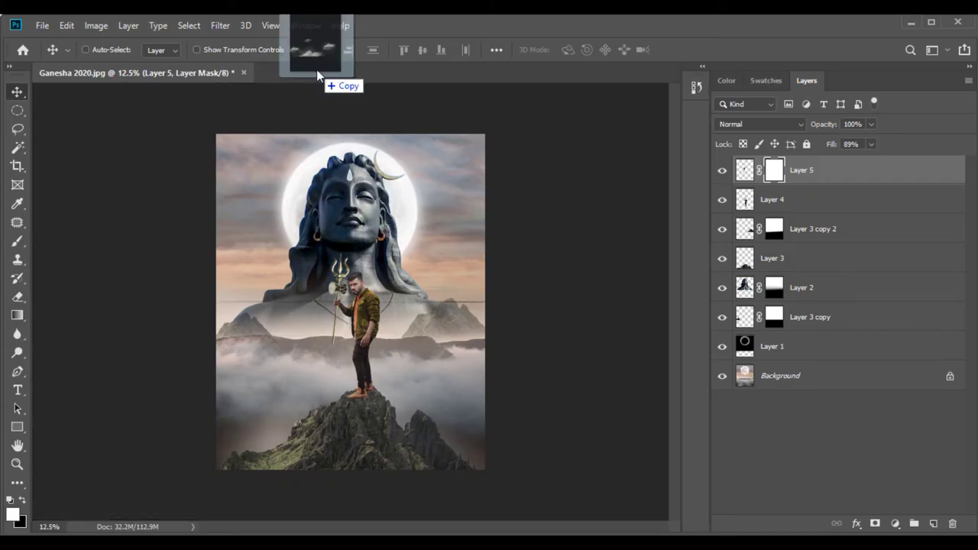
{"action": "left_click", "coordinate": [949, 173]}
{"action": "left_click_drag", "start_coordinate": [317, 295], "coordinate": [350, 380]}
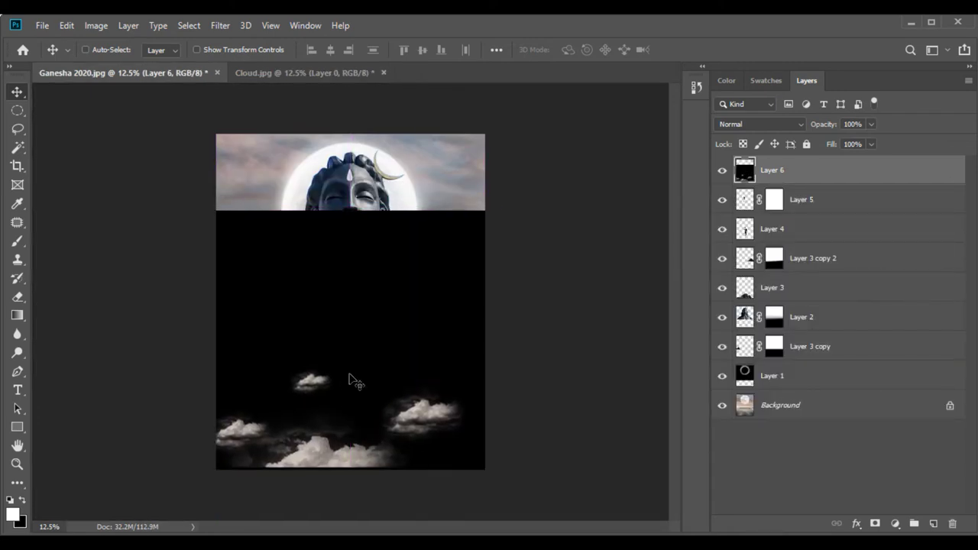
{"action": "left_click", "coordinate": [772, 130]}
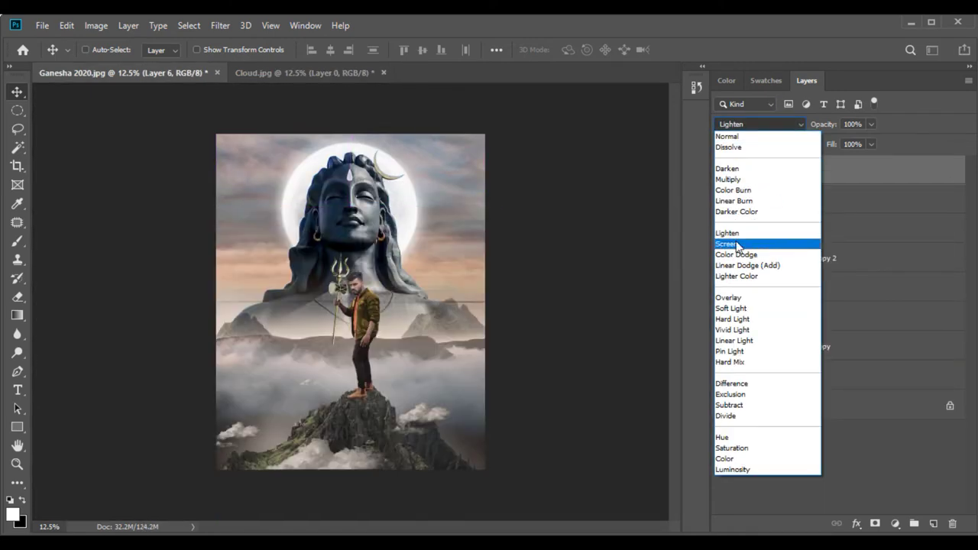
{"action": "left_click", "coordinate": [735, 243]}
{"action": "left_click", "coordinate": [740, 259]}
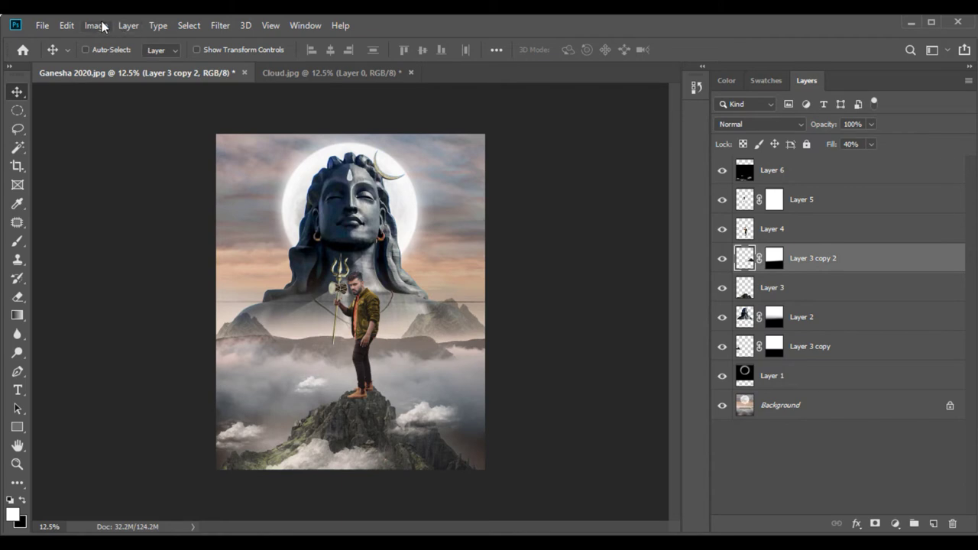
Darken Layer 3 copy 2 to -31 brightness with Brightness/Contrast.
{"action": "left_click", "coordinate": [97, 26]}
{"action": "left_click", "coordinate": [296, 71]}
{"action": "mouse_move", "coordinate": [450, 172]}
{"action": "left_mouse_down"}
{"action": "mouse_move", "coordinate": [404, 176]}
{"action": "mouse_move", "coordinate": [436, 180]}
{"action": "left_mouse_up"}
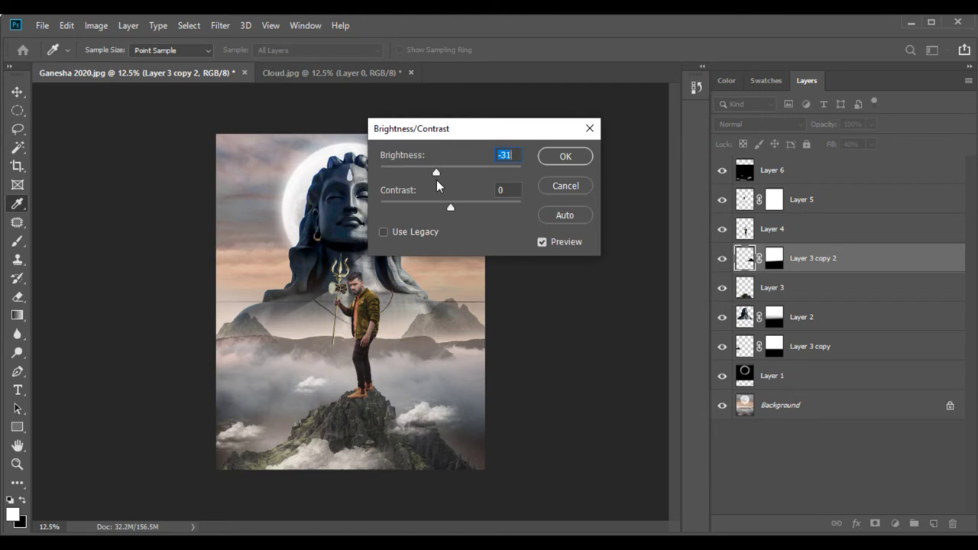
{"action": "left_click", "coordinate": [550, 159]}
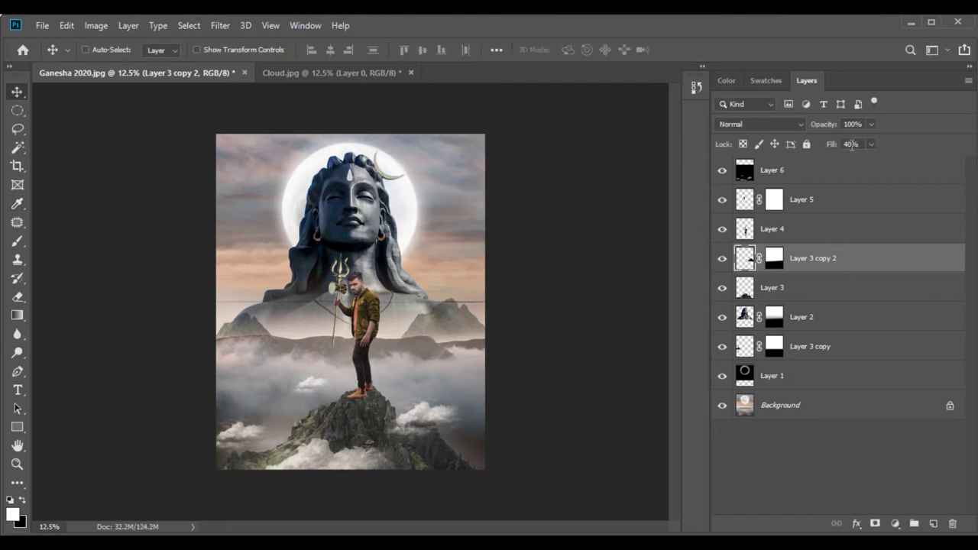
Set Layer 3 copy 2 and Layer 3 copy to 33% fill, then close Cloud.jpg without saving.
{"action": "type", "text": "33"}
{"action": "key", "text": "Return"}
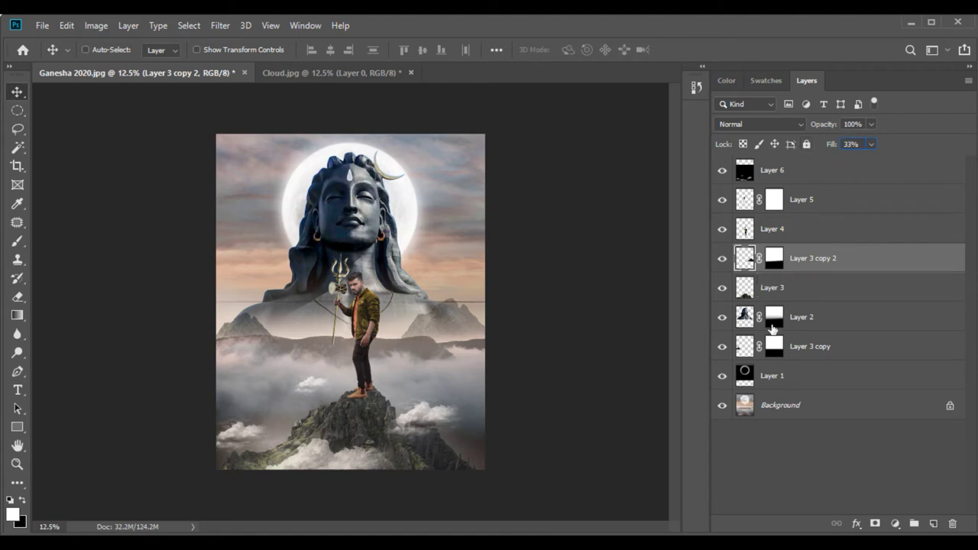
{"action": "left_click", "coordinate": [754, 348]}
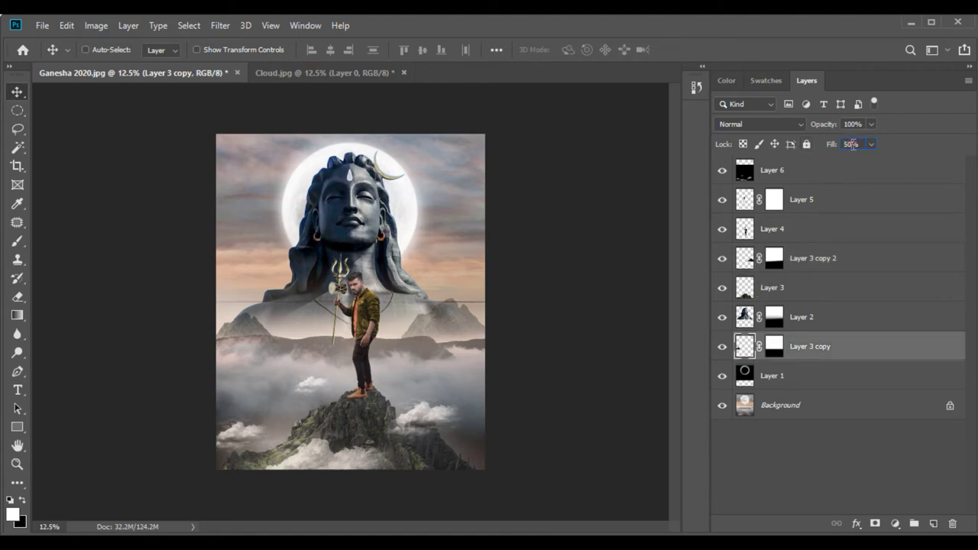
{"action": "type", "text": "33"}
{"action": "key", "text": "Return"}
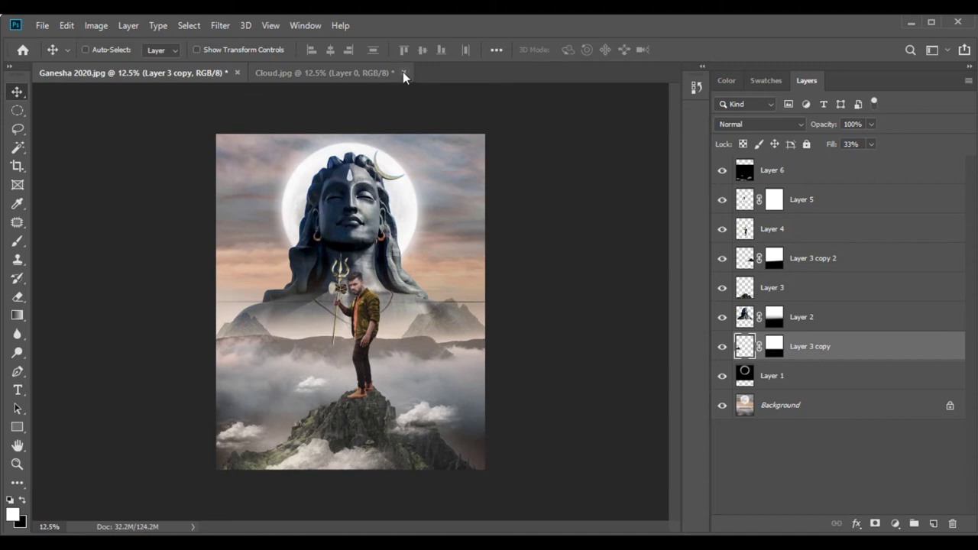
{"action": "left_click", "coordinate": [403, 72]}
{"action": "left_click", "coordinate": [474, 221]}
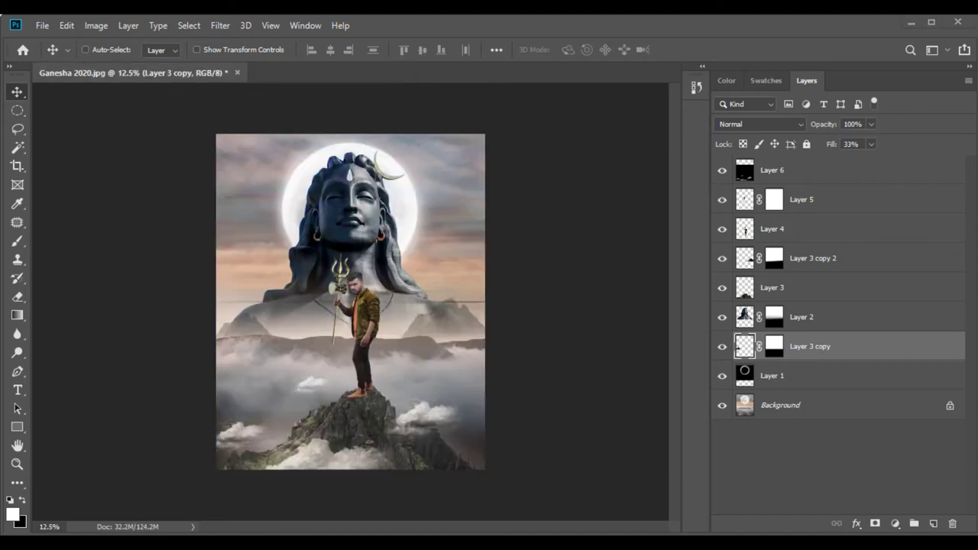
Bring the birds from unnamed (10).png into the Ganesha poster and adjust the layer's fill.
{"action": "key", "text": "alt+Tab"}
{"action": "mouse_move", "coordinate": [935, 131]}
{"action": "left_mouse_down"}
{"action": "mouse_move", "coordinate": [312, 99]}
{"action": "mouse_move", "coordinate": [313, 73]}
{"action": "left_mouse_up"}
{"action": "left_click_drag", "start_coordinate": [323, 274], "coordinate": [260, 207]}
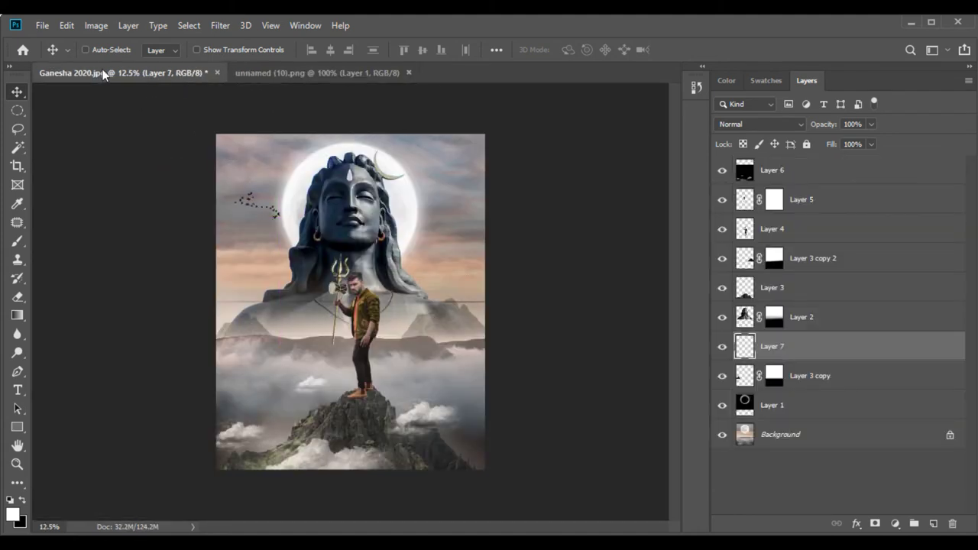
{"action": "left_click", "coordinate": [845, 142]}
Free-transform the birds slightly larger, shift them right, and zoom toward the man's legs.
{"action": "left_click", "coordinate": [67, 25]}
{"action": "left_click", "coordinate": [192, 334]}
{"action": "left_click", "coordinate": [321, 50]}
{"action": "key", "text": "Return"}
{"action": "left_click_drag", "start_coordinate": [258, 204], "coordinate": [265, 204]}
{"action": "key", "text": "ctrl+plus"}
{"action": "key", "text": "ctrl+plus"}
{"action": "key", "text": "ctrl+plus"}
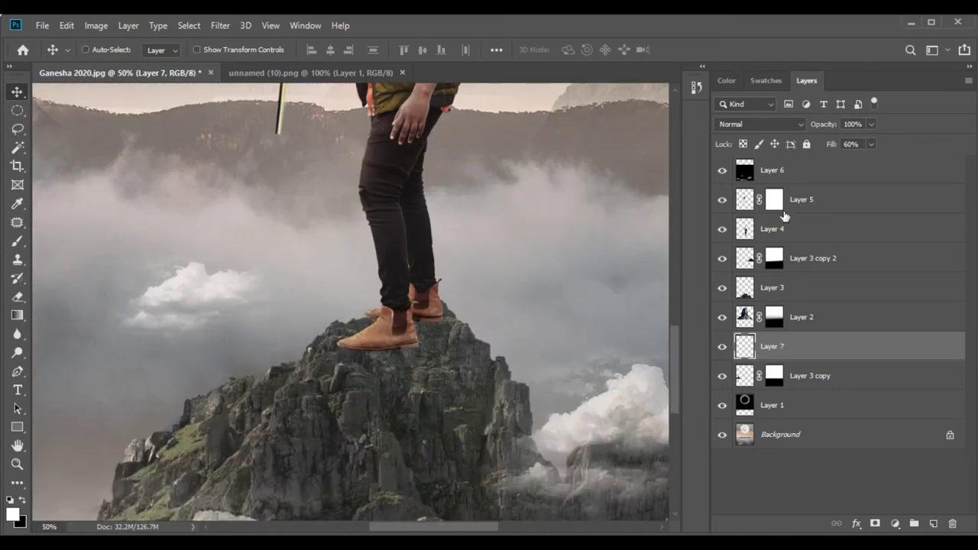
{"action": "left_click", "coordinate": [797, 260]}
On a new empty layer, set up a soft 89 px black brush with 0% hardness.
{"action": "left_click", "coordinate": [933, 523]}
{"action": "left_click", "coordinate": [17, 240]}
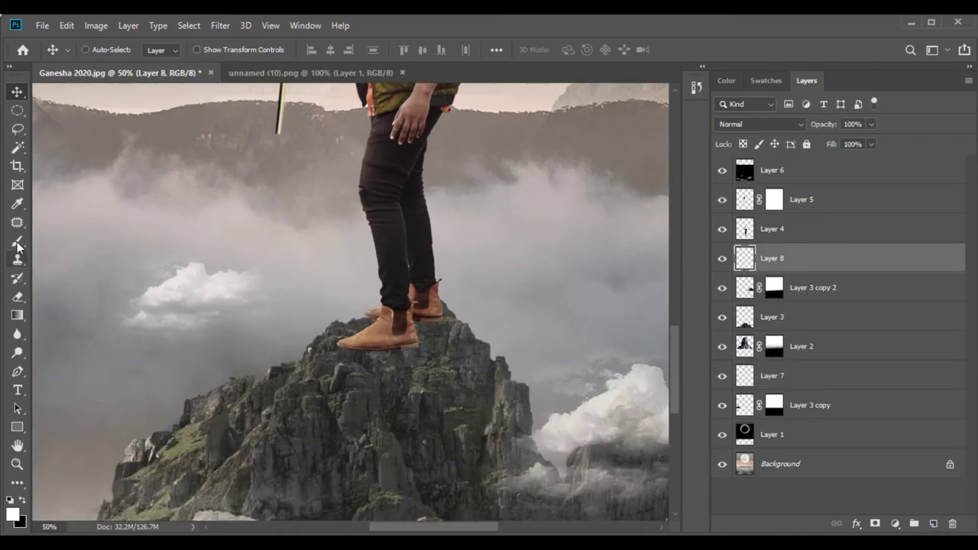
{"action": "right_click", "coordinate": [368, 331]}
{"action": "left_click_drag", "start_coordinate": [458, 336], "coordinate": [484, 336]}
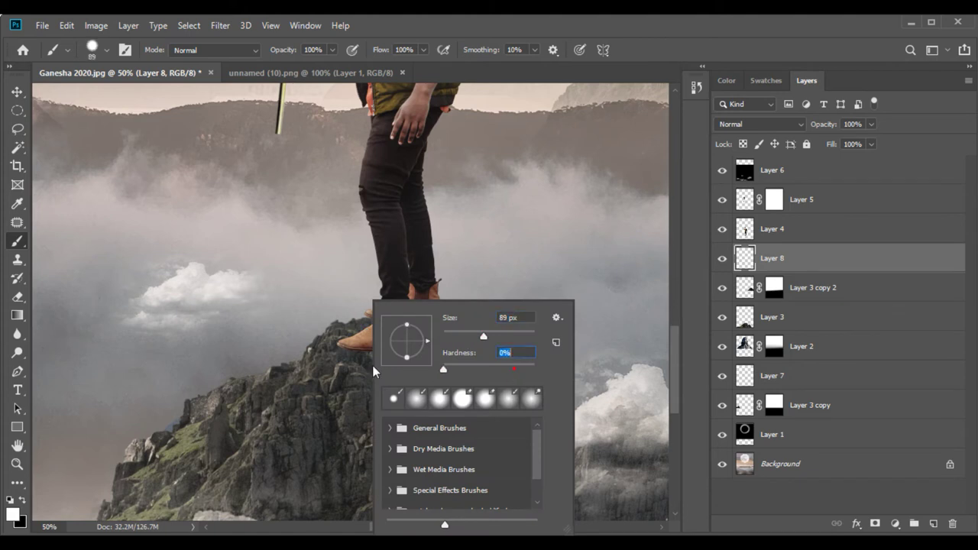
{"action": "key", "text": "Return"}
{"action": "left_click", "coordinate": [23, 500]}
Paint a faint 30% opacity shadow under the boots and on the rock, then select the man's legs.
{"action": "type", "text": "30"}
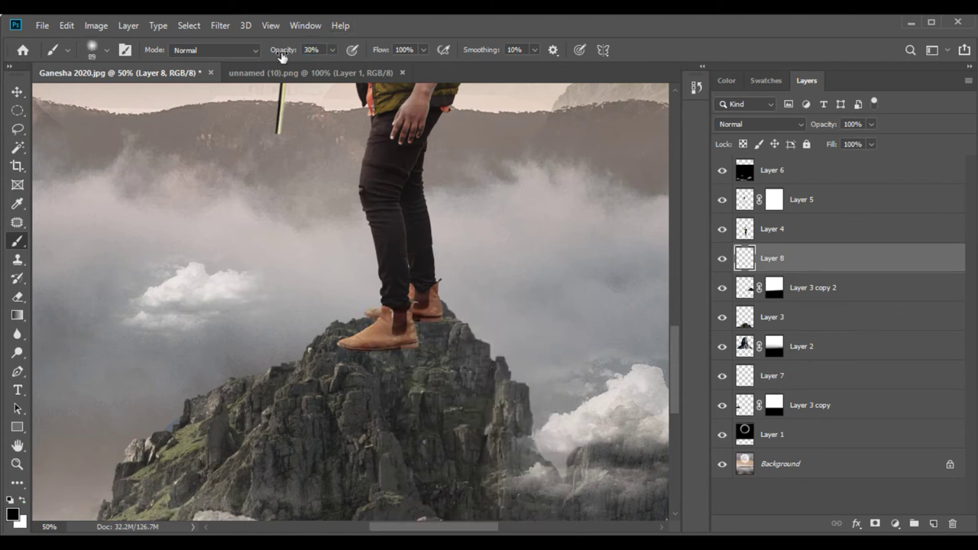
{"action": "left_click_drag", "start_coordinate": [335, 350], "coordinate": [432, 323]}
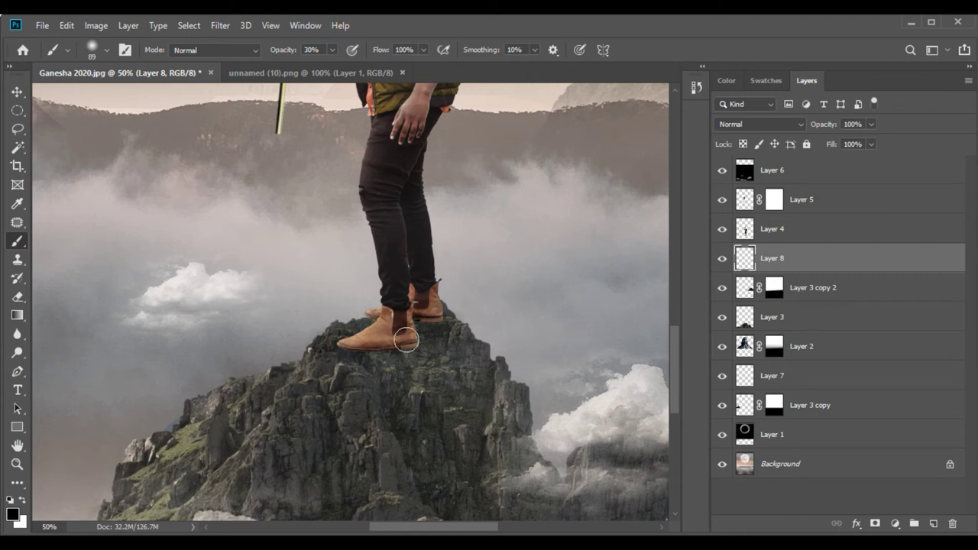
{"action": "left_click_drag", "start_coordinate": [323, 393], "coordinate": [280, 415]}
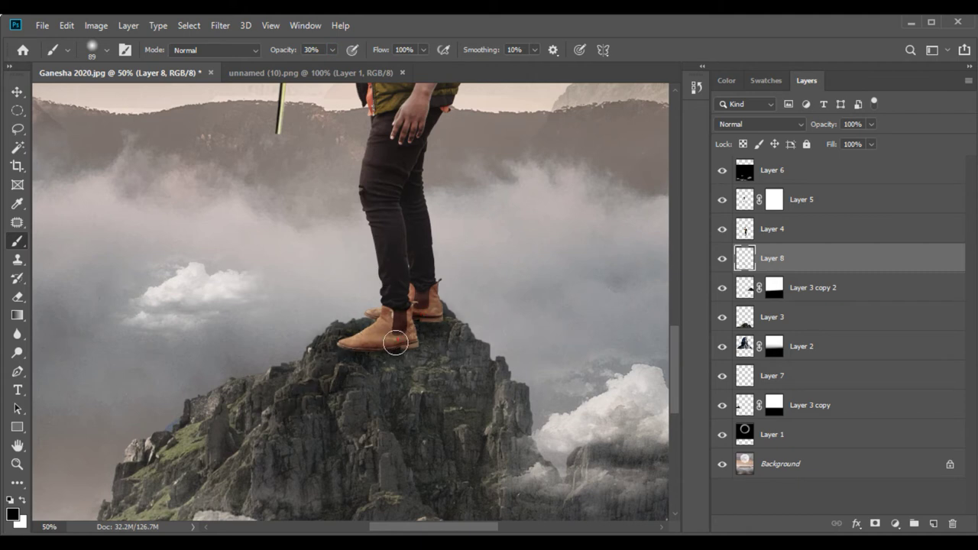
{"action": "left_click", "coordinate": [745, 228], "text": "ctrl"}
{"action": "left_click", "coordinate": [790, 229]}
Add a Gradient Fill layer over the legs selection, positioned to darken the boots into shadow.
{"action": "left_click", "coordinate": [895, 524]}
{"action": "left_click", "coordinate": [891, 285]}
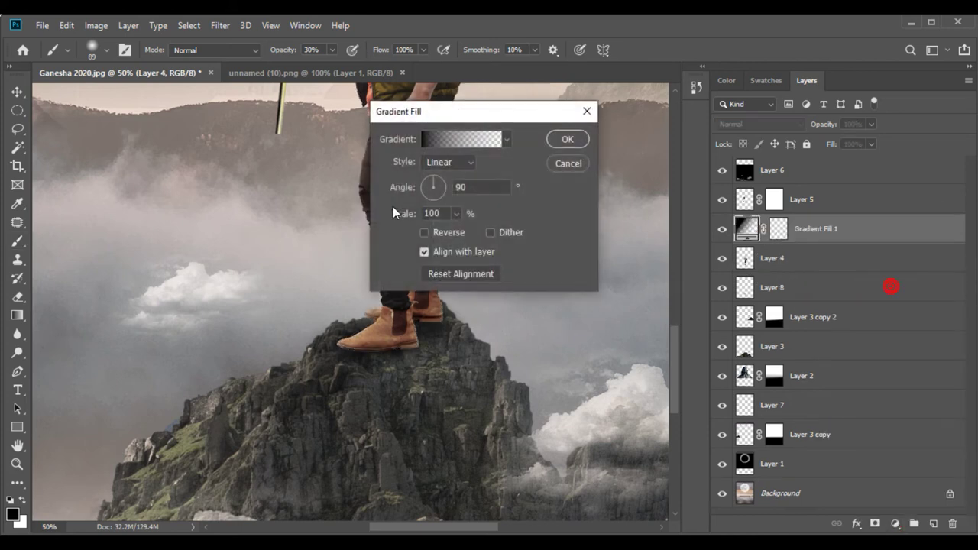
{"action": "left_click_drag", "start_coordinate": [388, 305], "coordinate": [398, 329]}
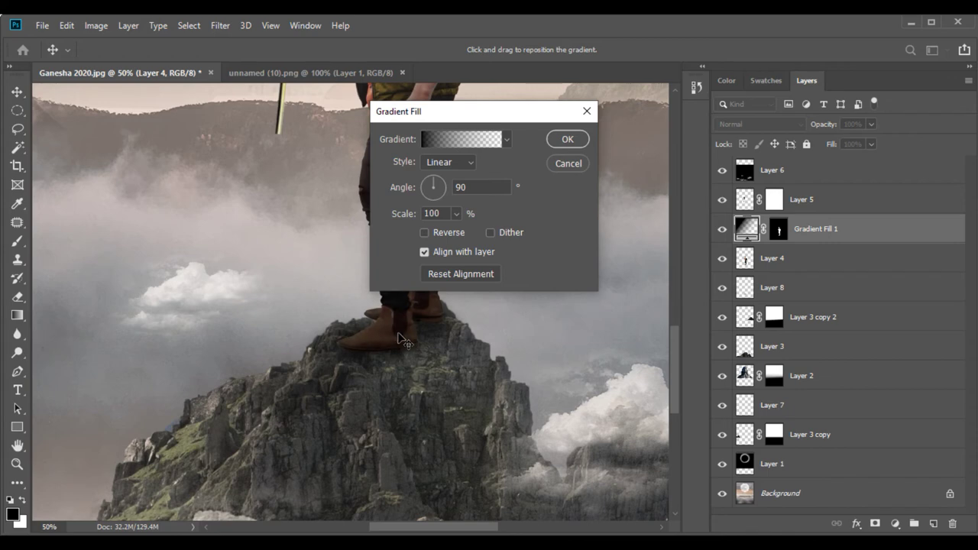
{"action": "left_click", "coordinate": [566, 139]}
{"action": "key", "text": "b"}
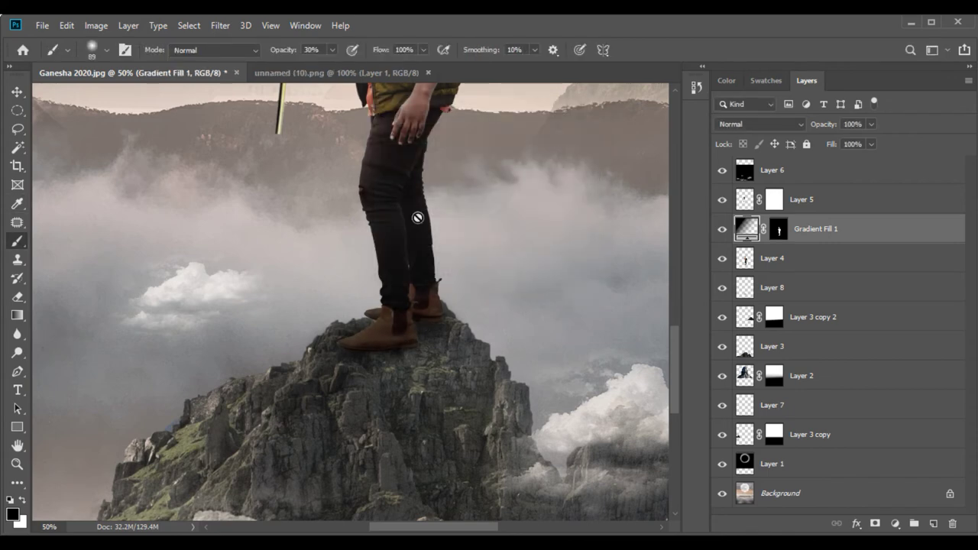
{"action": "scroll", "coordinate": [418, 218], "scroll_direction": "down", "scroll_amount": 4}
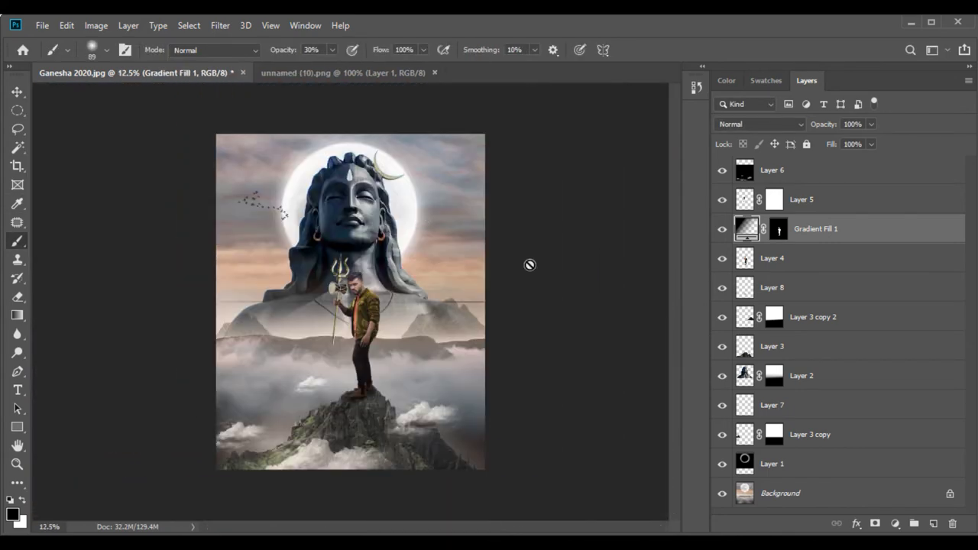
Close unnamed (10).png, Merge Visible layers, and duplicate the merged Background as Background copy.
{"action": "left_click", "coordinate": [434, 73]}
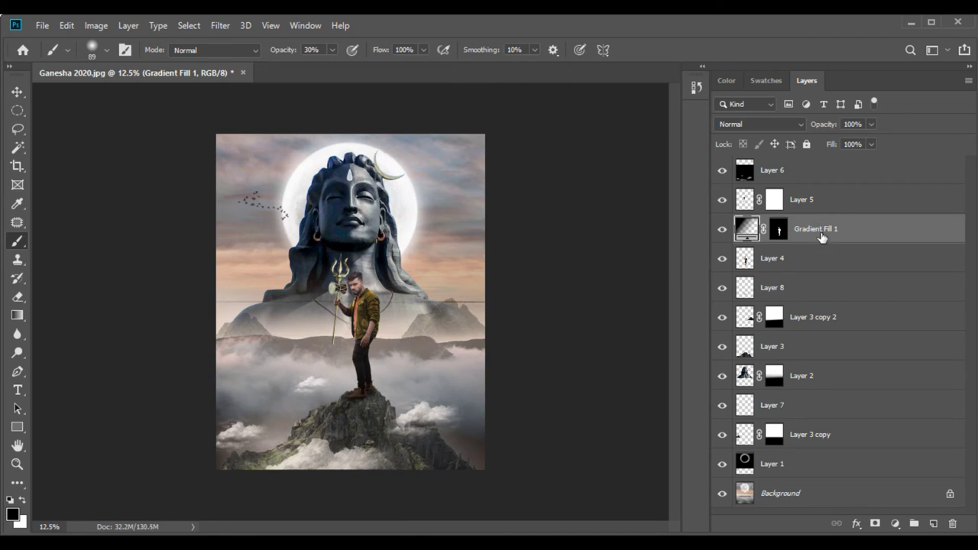
{"action": "right_click", "coordinate": [823, 238]}
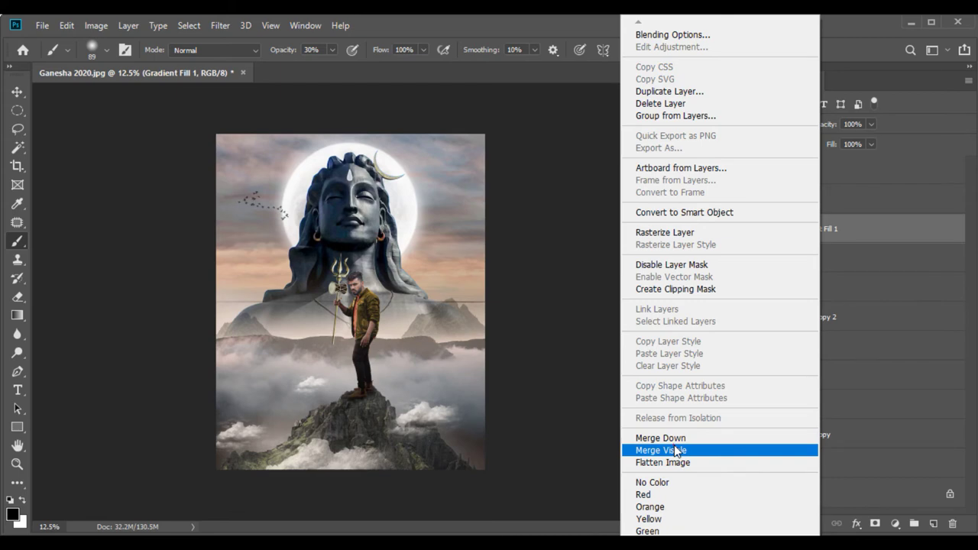
{"action": "left_click", "coordinate": [661, 450]}
{"action": "left_click_drag", "start_coordinate": [778, 170], "coordinate": [933, 523]}
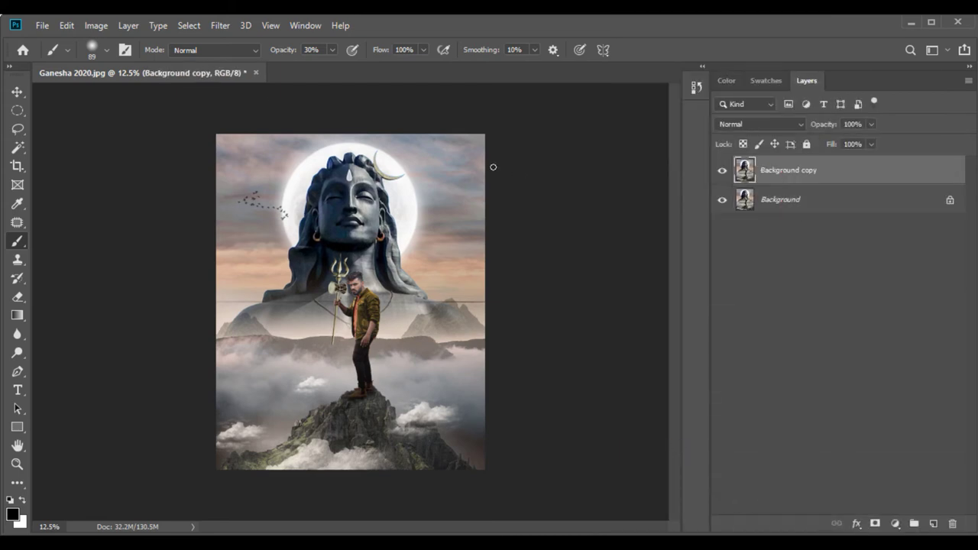
{"action": "left_click", "coordinate": [217, 27]}
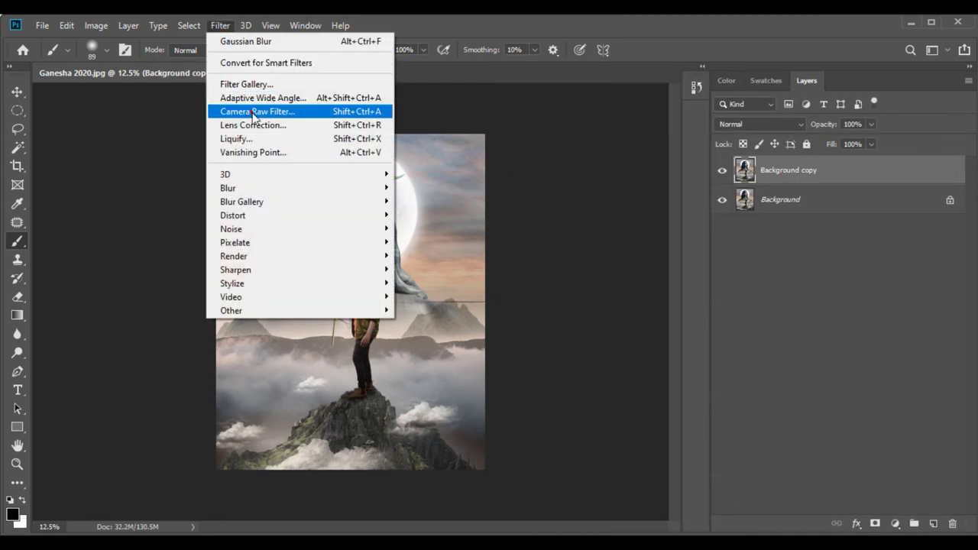
In the Camera Raw Filter, set Highlights +12, Shadows +5, Texture +20 and Clarity +5.
{"action": "left_click", "coordinate": [252, 111]}
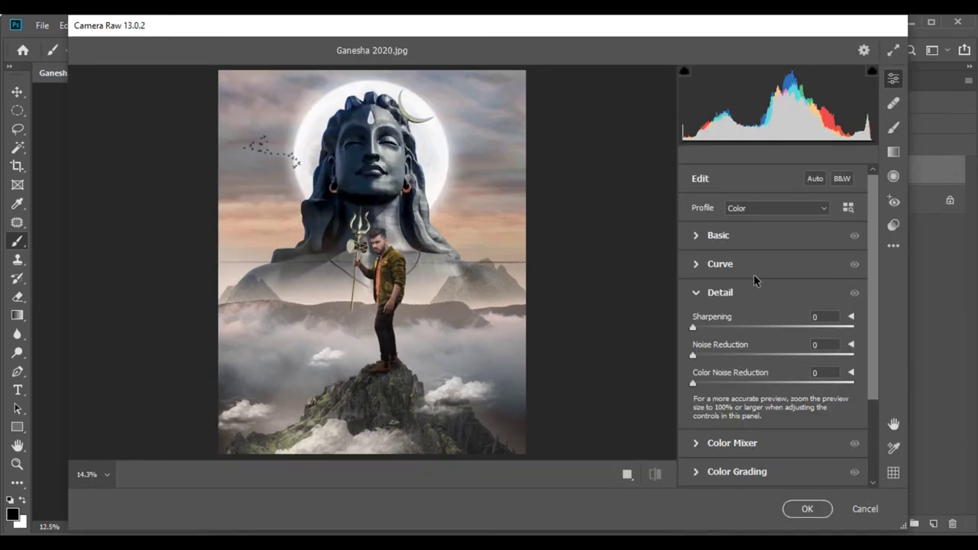
{"action": "left_click", "coordinate": [695, 237]}
{"action": "left_click", "coordinate": [834, 327]}
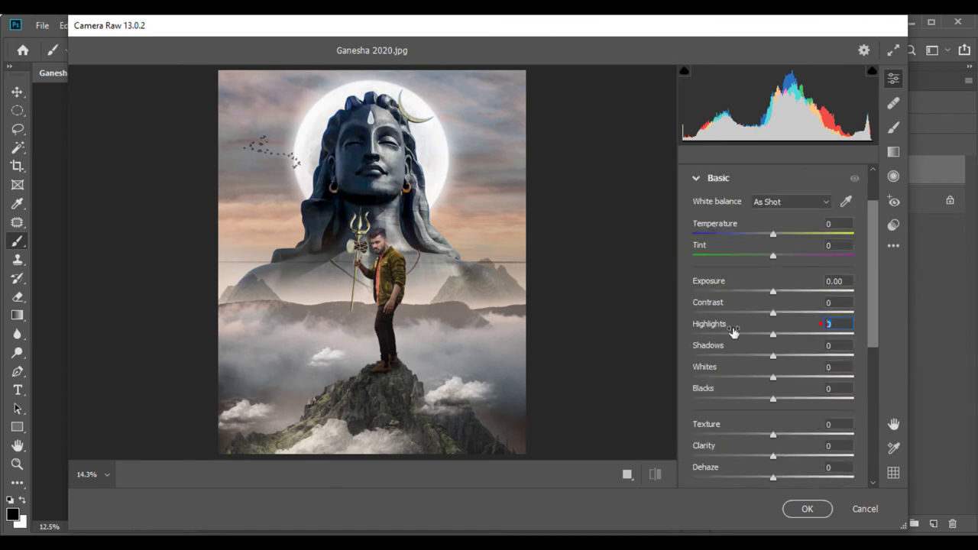
{"action": "key", "text": "Tab"}
{"action": "type", "text": "5"}
{"action": "key", "text": "Tab"}
{"action": "key", "text": "Tab"}
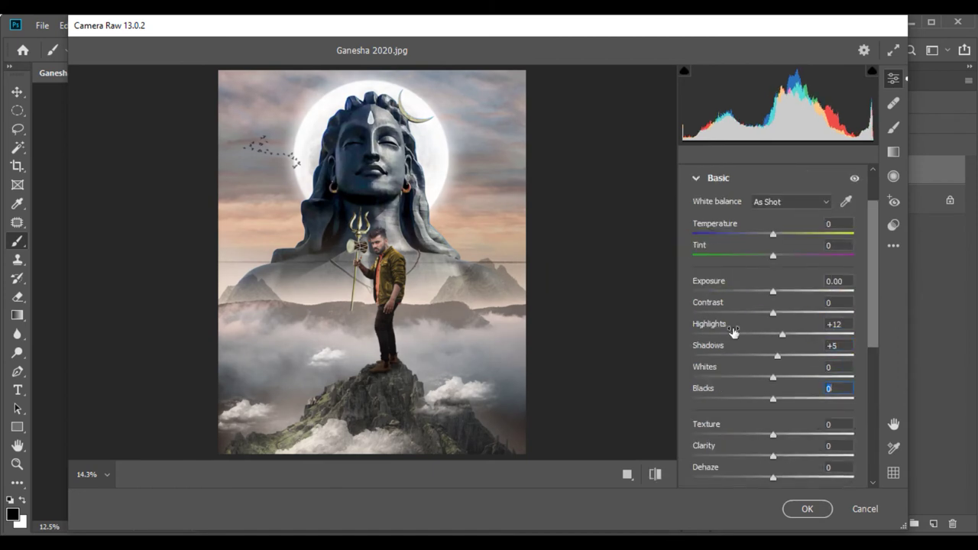
{"action": "type", "text": "0"}
{"action": "key", "text": "Tab"}
{"action": "type", "text": "5"}
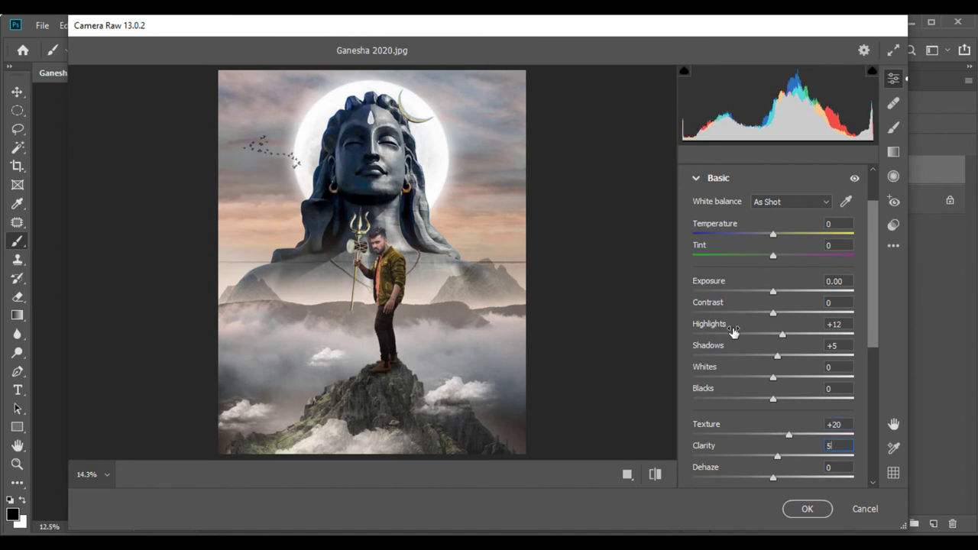
{"action": "left_click_drag", "start_coordinate": [873, 334], "coordinate": [875, 401]}
Raise Vibrance to +30, warm Temperature to +3, and set Contrast to +13.
{"action": "left_click_drag", "start_coordinate": [772, 377], "coordinate": [795, 380]}
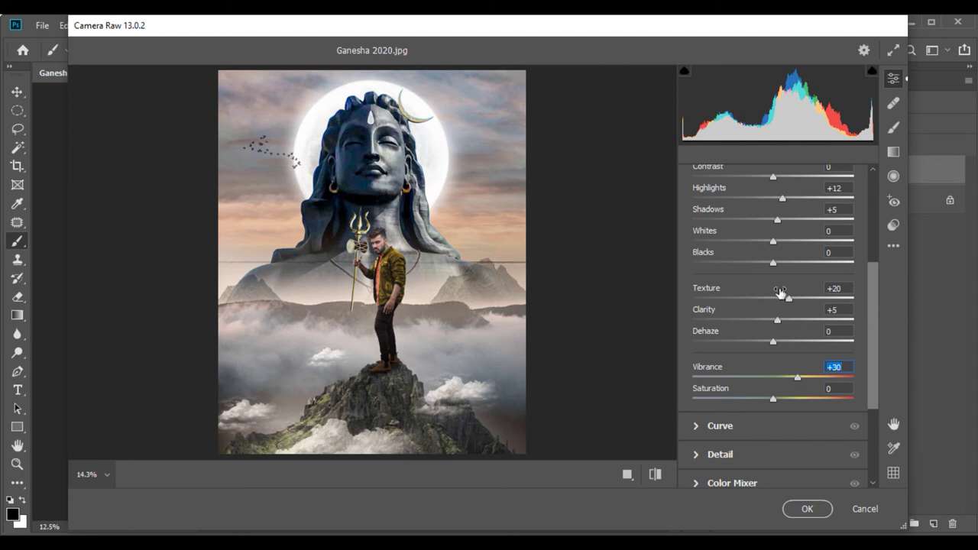
{"action": "left_click_drag", "start_coordinate": [871, 365], "coordinate": [816, 281]}
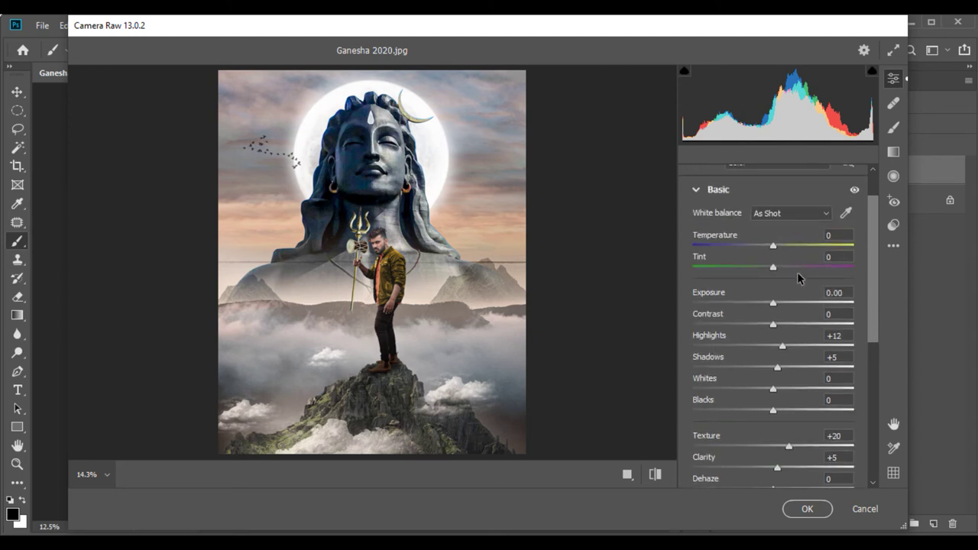
{"action": "left_click_drag", "start_coordinate": [795, 243], "coordinate": [797, 243]}
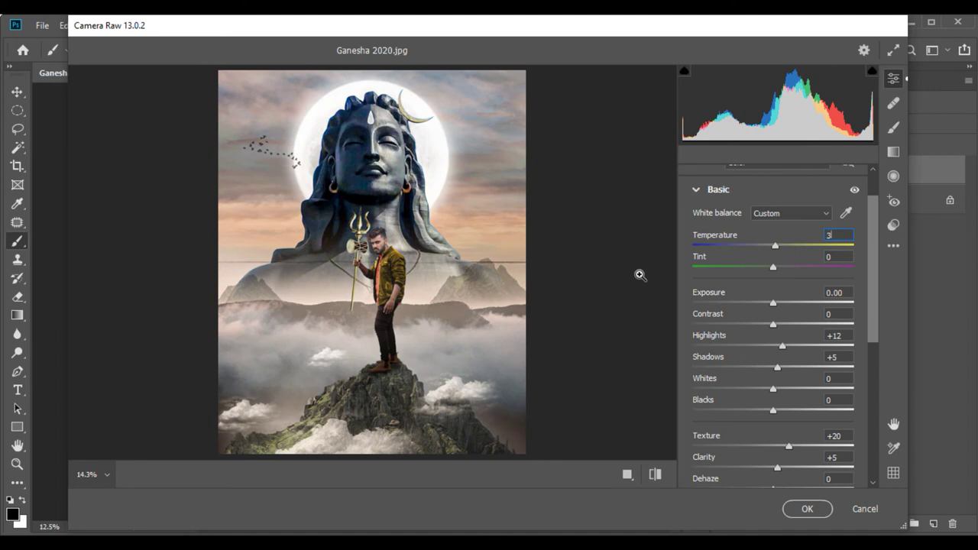
{"action": "left_click", "coordinate": [833, 313]}
{"action": "type", "text": "13"}
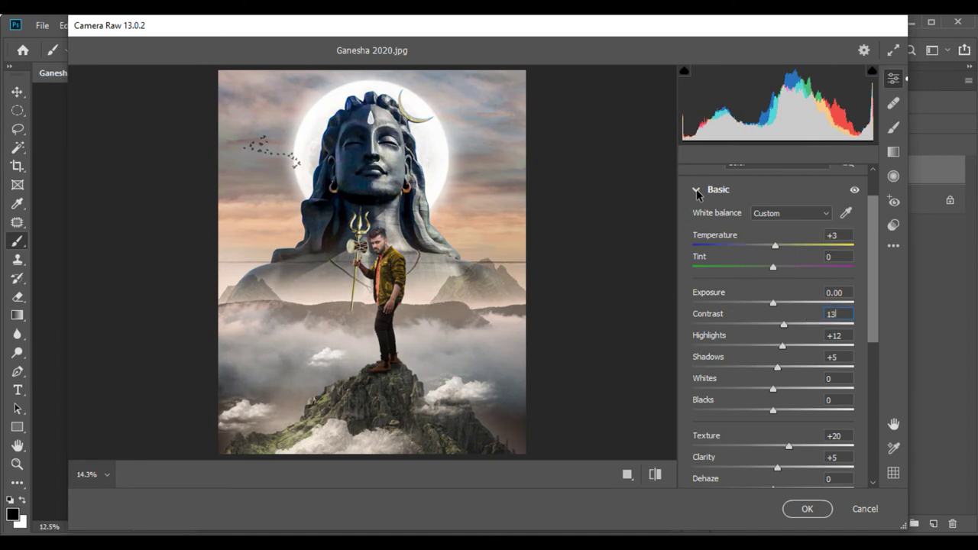
{"action": "left_click", "coordinate": [696, 191]}
{"action": "left_click", "coordinate": [697, 294]}
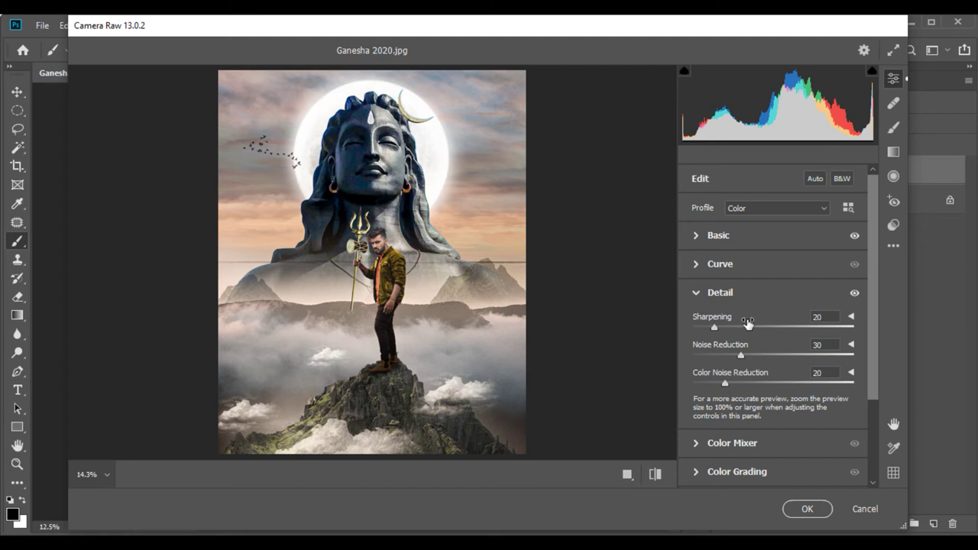
In Color Mixer Hue, shift the Reds to -16.
{"action": "left_click", "coordinate": [696, 293]}
{"action": "left_click", "coordinate": [696, 318]}
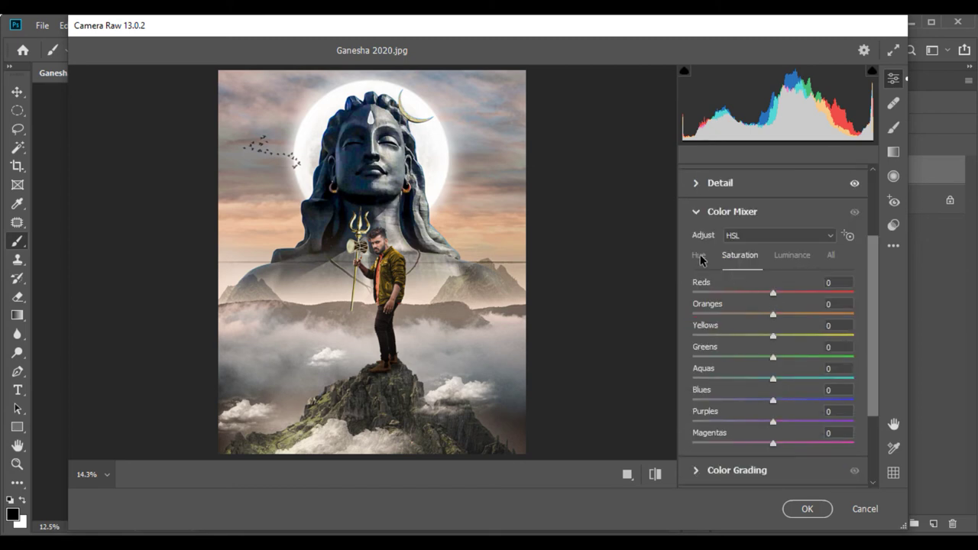
{"action": "left_click", "coordinate": [699, 255]}
{"action": "type", "text": "16"}
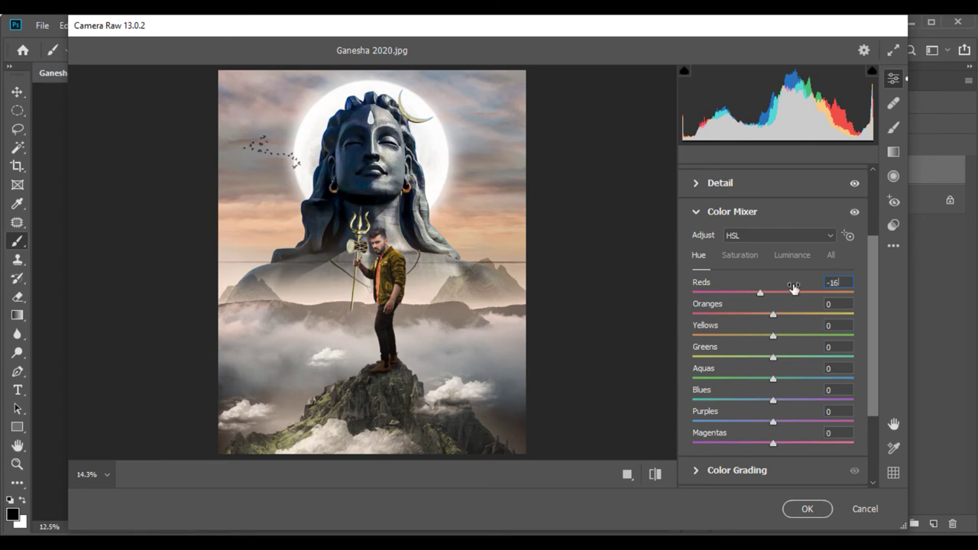
{"action": "left_click", "coordinate": [695, 215]}
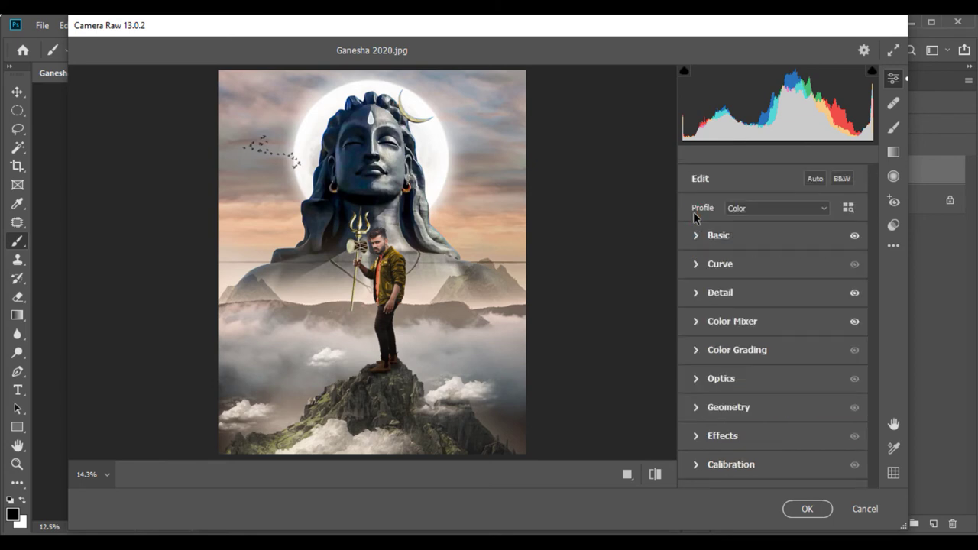
Set Effects Vignetting to -35 to darken the poster's edges.
{"action": "left_click", "coordinate": [696, 442]}
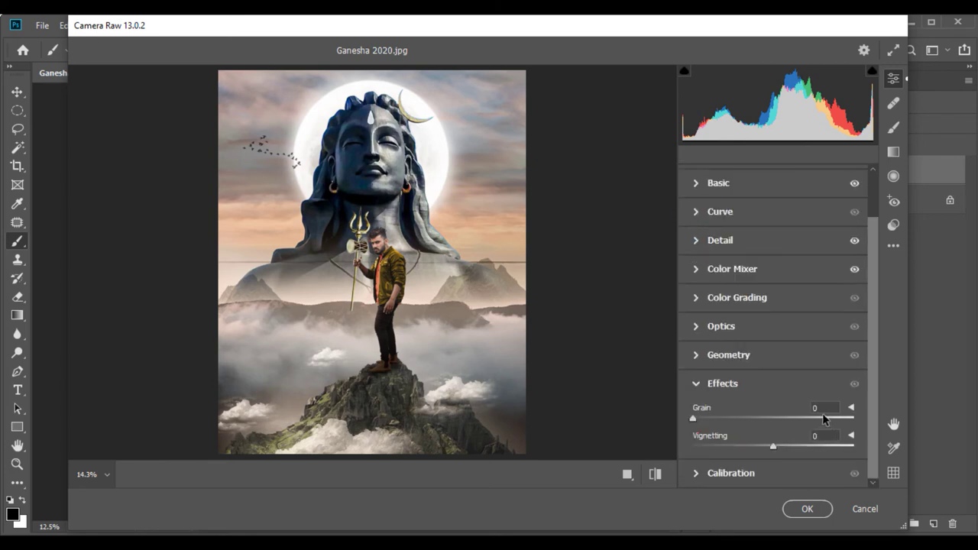
{"action": "left_click", "coordinate": [820, 433]}
{"action": "type", "text": "5"}
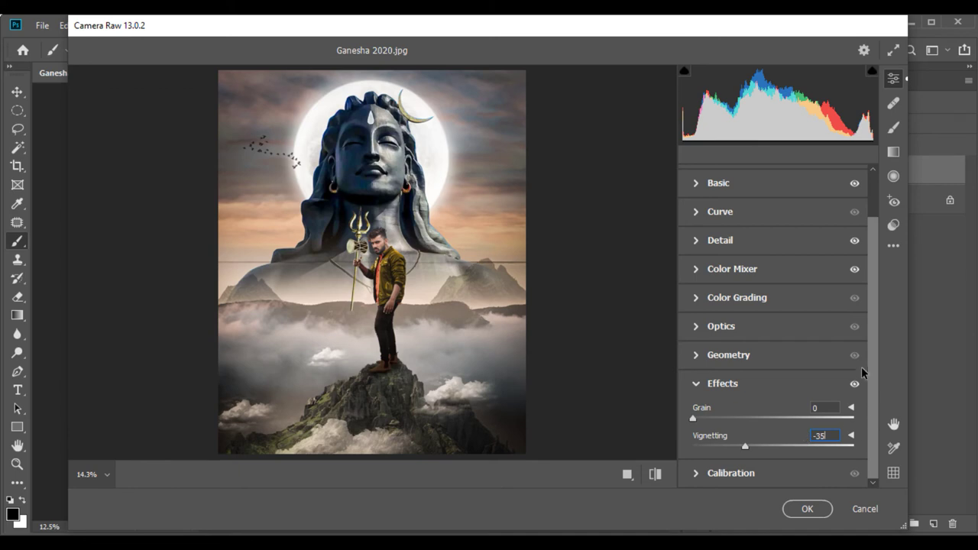
{"action": "left_click", "coordinate": [695, 384]}
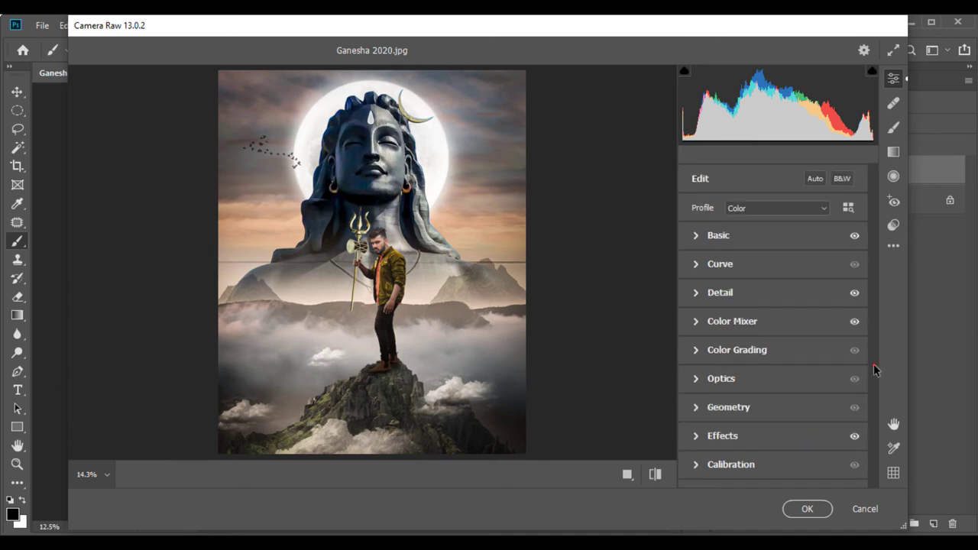
Raise Basic Highlights to +24.
{"action": "left_click", "coordinate": [697, 236]}
{"action": "type", "text": "24"}
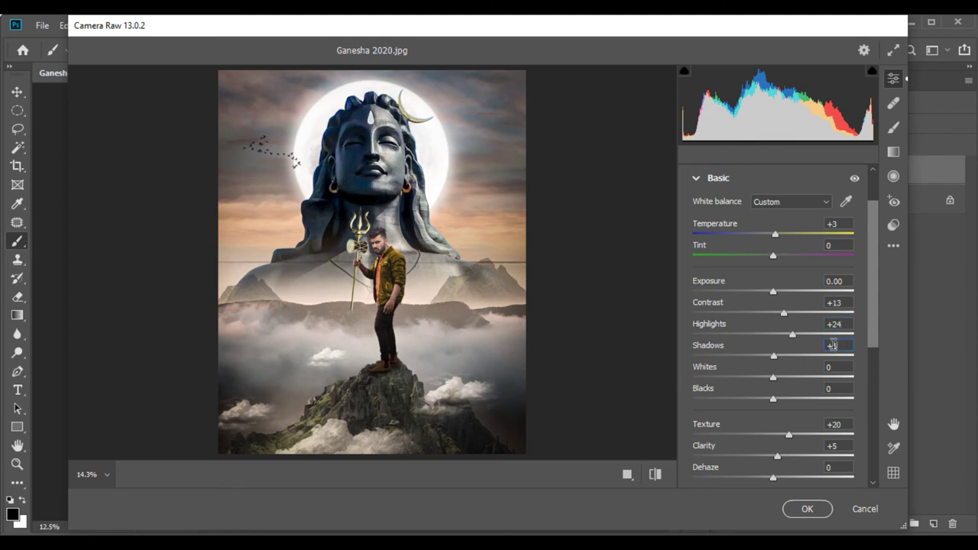
{"action": "type", "text": "5"}
{"action": "left_click_drag", "start_coordinate": [874, 341], "coordinate": [874, 452]}
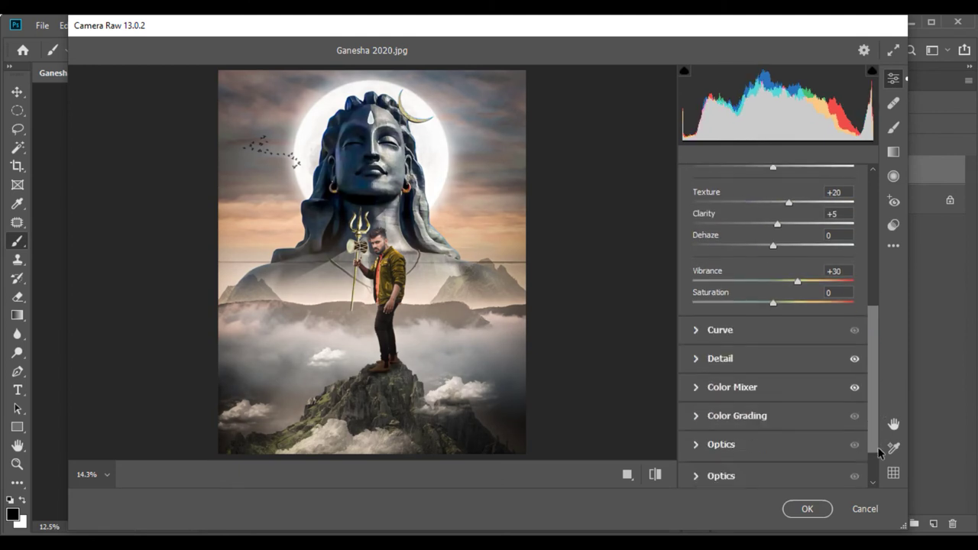
Deepen the Effects vignette to -55, then ease it back to -45.
{"action": "scroll", "coordinate": [868, 427], "scroll_direction": "down", "scroll_amount": 2}
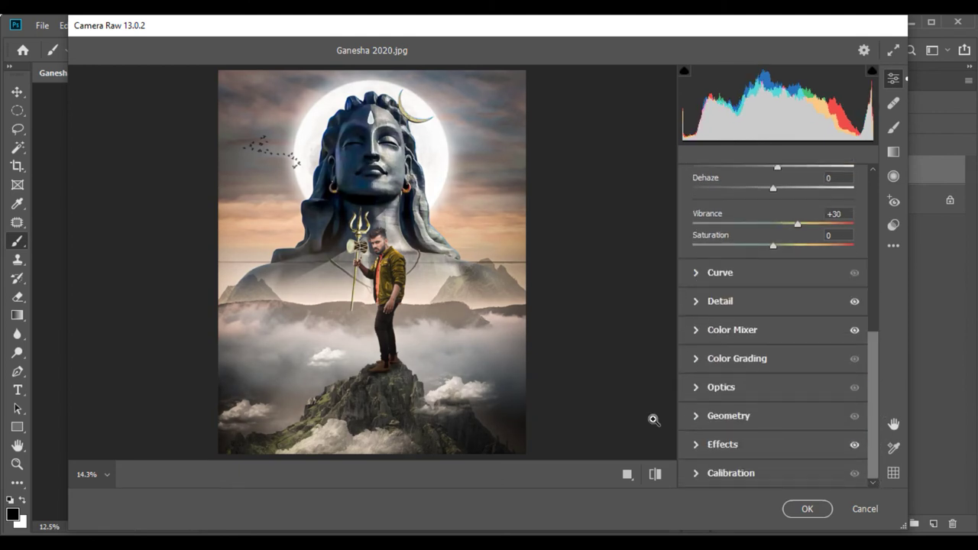
{"action": "left_click", "coordinate": [695, 444]}
{"action": "type", "text": "-55"}
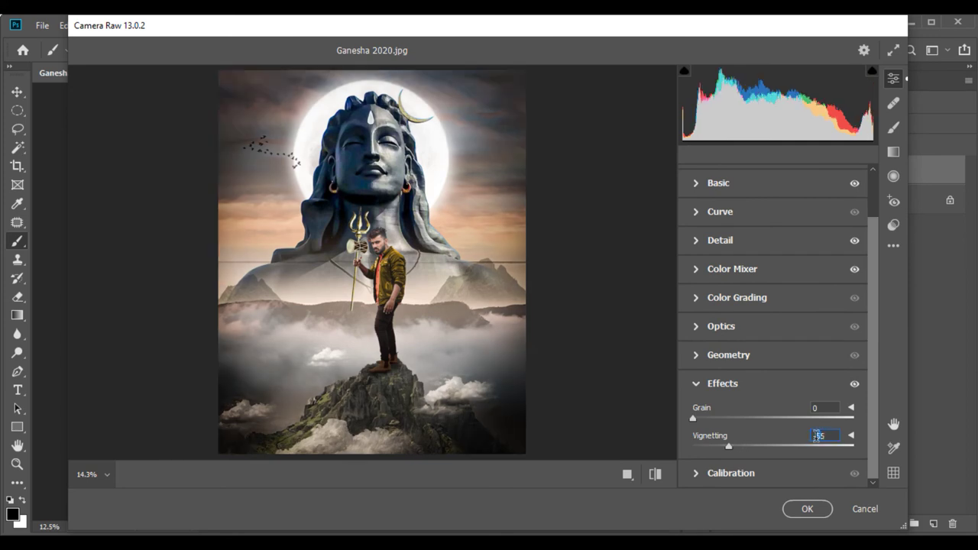
{"action": "key", "text": "shift+Up"}
{"action": "left_click", "coordinate": [695, 384]}
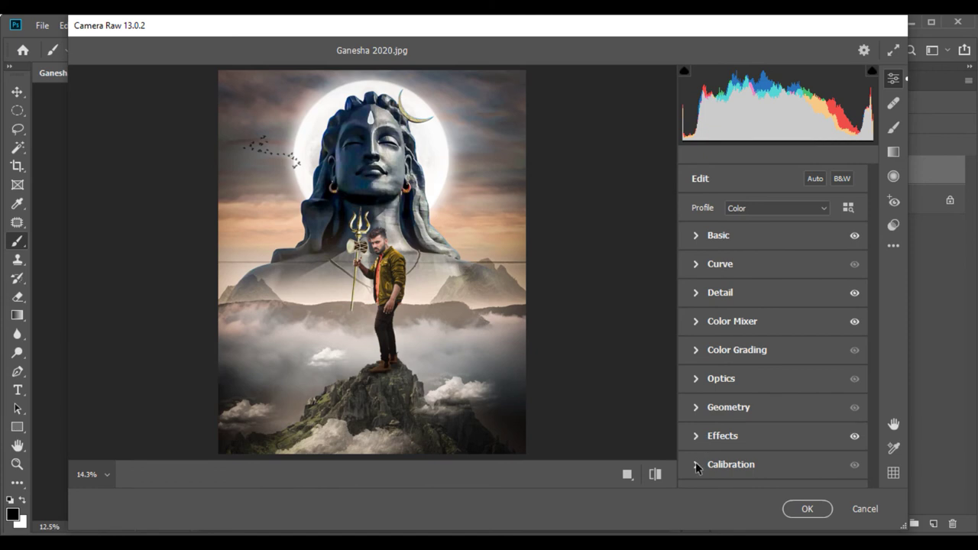
In Calibration, reset Green Primary hue to 0 and set Red Primary hue -36, saturation +14.
{"action": "left_click", "coordinate": [696, 464]}
{"action": "mouse_move", "coordinate": [773, 393]}
{"action": "left_mouse_down"}
{"action": "mouse_move", "coordinate": [788, 393]}
{"action": "mouse_move", "coordinate": [753, 391]}
{"action": "left_mouse_up"}
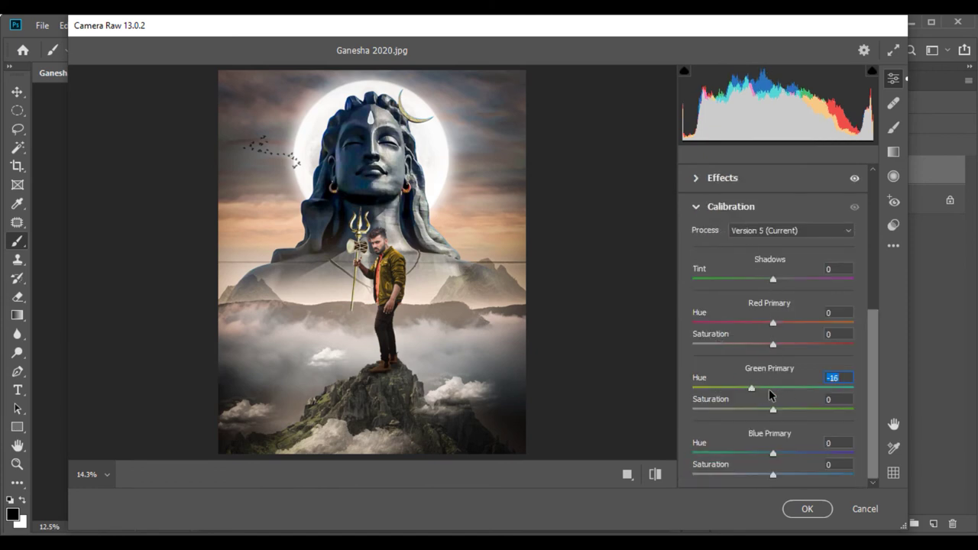
{"action": "double_click", "coordinate": [760, 389]}
{"action": "left_click", "coordinate": [772, 323]}
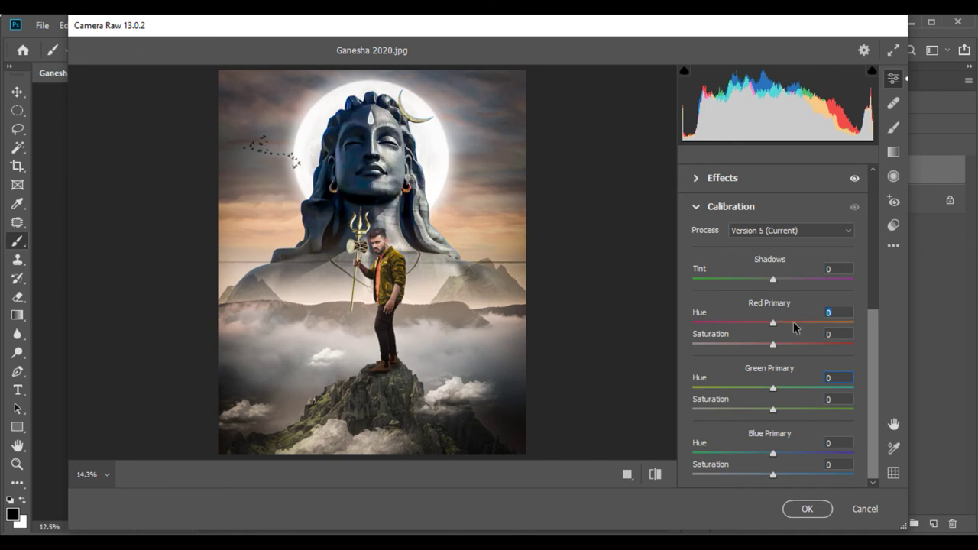
{"action": "left_click", "coordinate": [816, 323]}
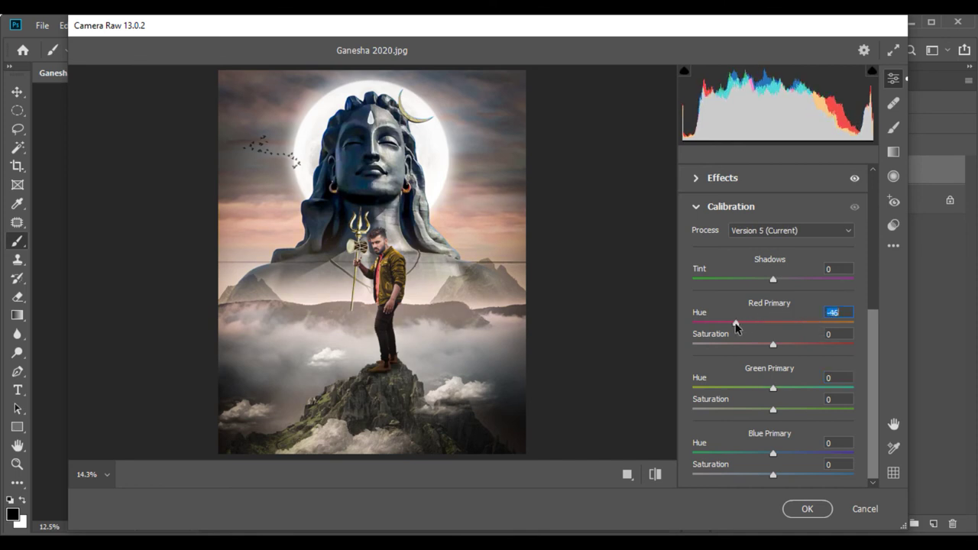
{"action": "left_click_drag", "start_coordinate": [798, 345], "coordinate": [788, 345]}
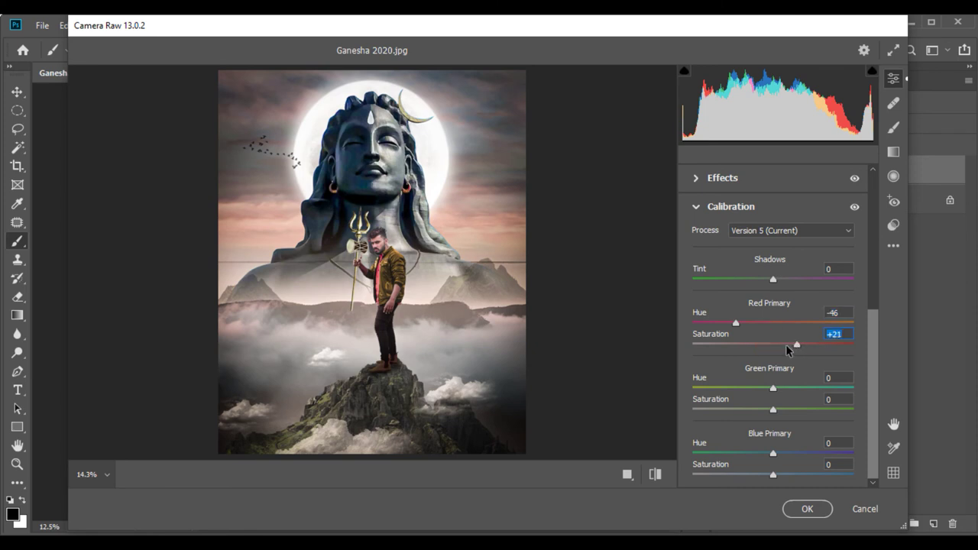
{"action": "mouse_move", "coordinate": [736, 324]}
{"action": "left_mouse_down"}
{"action": "mouse_move", "coordinate": [801, 323]}
{"action": "mouse_move", "coordinate": [753, 324]}
{"action": "left_mouse_up"}
{"action": "key", "text": "shift+Down"}
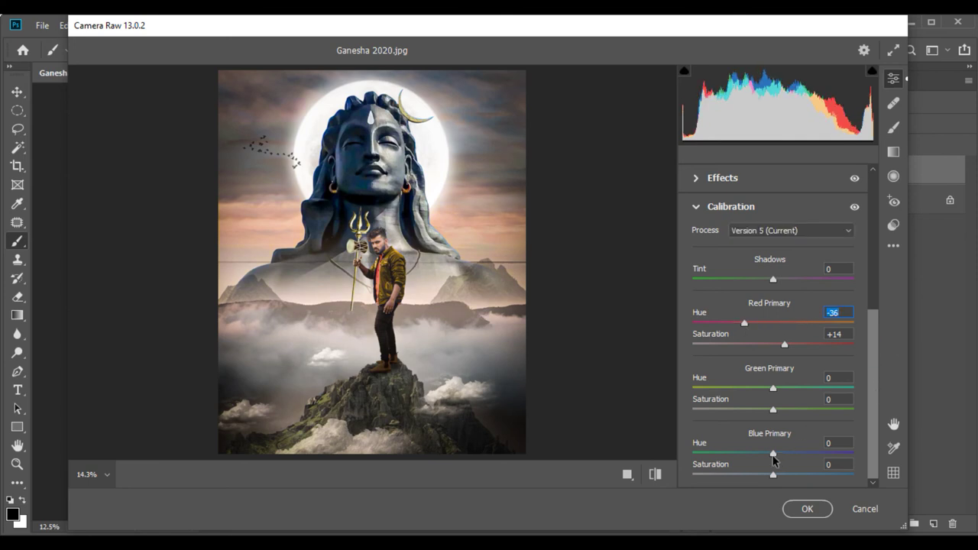
Reset the Blue Primary hue to 0 and apply the Camera Raw colour grade.
{"action": "left_click_drag", "start_coordinate": [773, 453], "coordinate": [744, 455]}
{"action": "double_click", "coordinate": [806, 454]}
{"action": "left_click", "coordinate": [823, 509]}
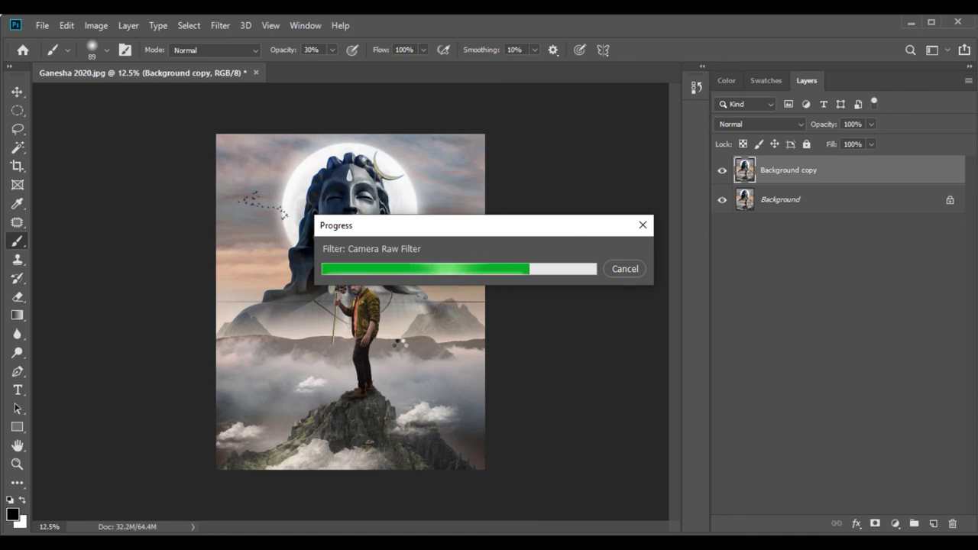
Bring the red flag from waving-flag-1024x366.png into the Ganesha poster.
{"action": "key", "text": "v"}
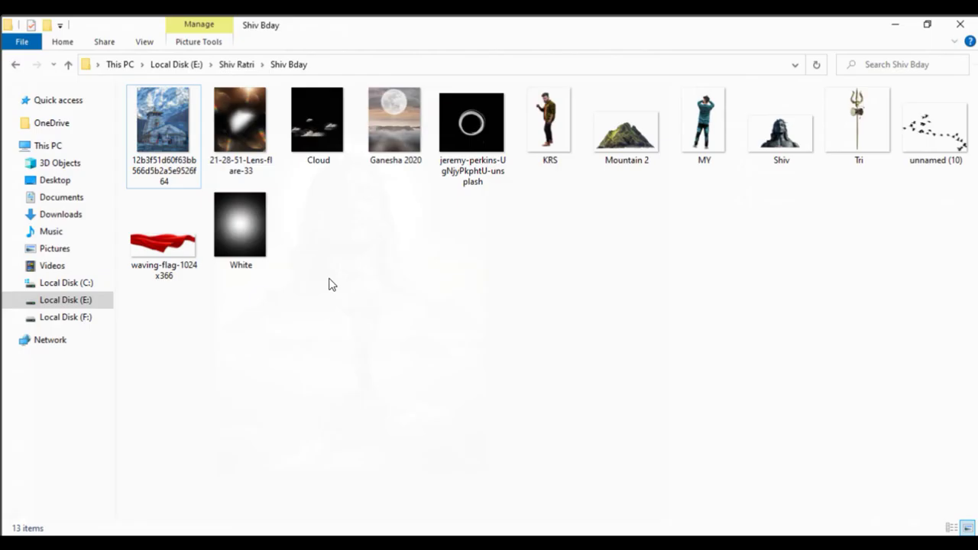
{"action": "mouse_move", "coordinate": [164, 243]}
{"action": "left_mouse_down"}
{"action": "mouse_move", "coordinate": [458, 498]}
{"action": "mouse_move", "coordinate": [428, 124]}
{"action": "mouse_move", "coordinate": [390, 70]}
{"action": "left_mouse_up"}
{"action": "left_click_drag", "start_coordinate": [305, 290], "coordinate": [430, 459]}
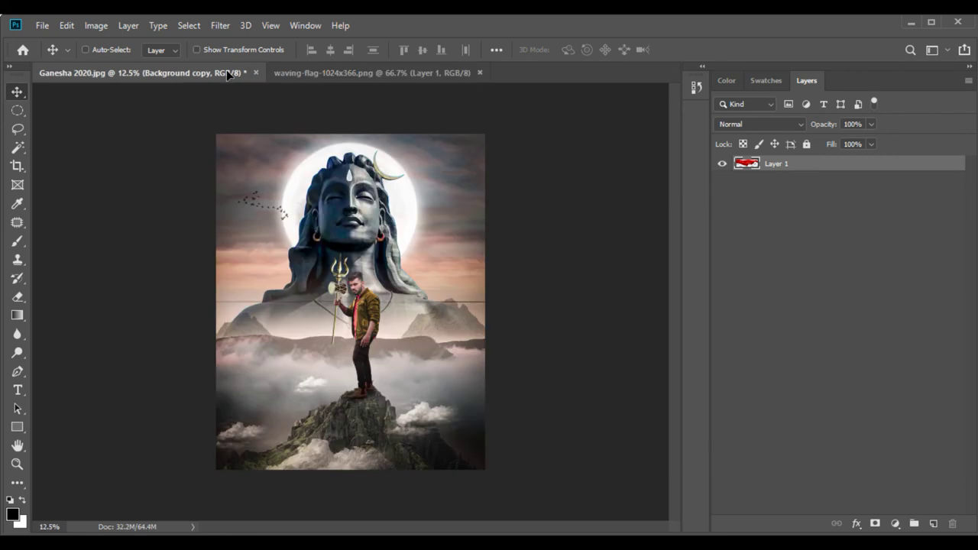
Scale the flag to about 260%, rotate it -32°, and warp it into the bottom-right corner.
{"action": "left_click", "coordinate": [69, 27]}
{"action": "left_click", "coordinate": [168, 333]}
{"action": "left_click_drag", "start_coordinate": [323, 49], "coordinate": [464, 231]}
{"action": "mouse_move", "coordinate": [558, 405]}
{"action": "left_mouse_down"}
{"action": "mouse_move", "coordinate": [451, 454]}
{"action": "mouse_move", "coordinate": [469, 450]}
{"action": "left_mouse_up"}
{"action": "right_click", "coordinate": [469, 450]}
{"action": "left_click", "coordinate": [496, 342]}
{"action": "left_click_drag", "start_coordinate": [520, 480], "coordinate": [527, 490]}
{"action": "left_click_drag", "start_coordinate": [423, 463], "coordinate": [425, 465]}
{"action": "key", "text": "Return"}
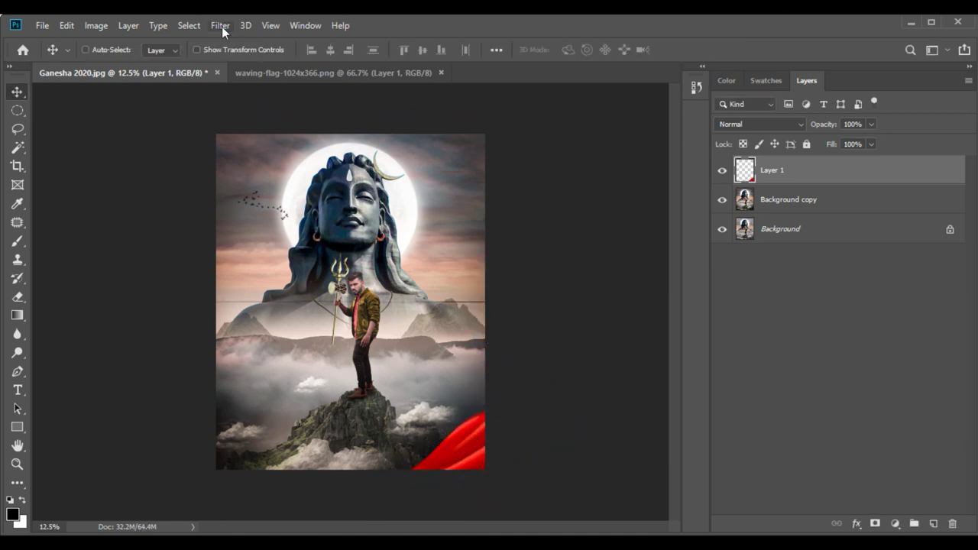
Apply a 30-pixel Gaussian Blur to the flag and duplicate it as Layer 1 copy.
{"action": "left_click", "coordinate": [221, 26]}
{"action": "left_click", "coordinate": [408, 242]}
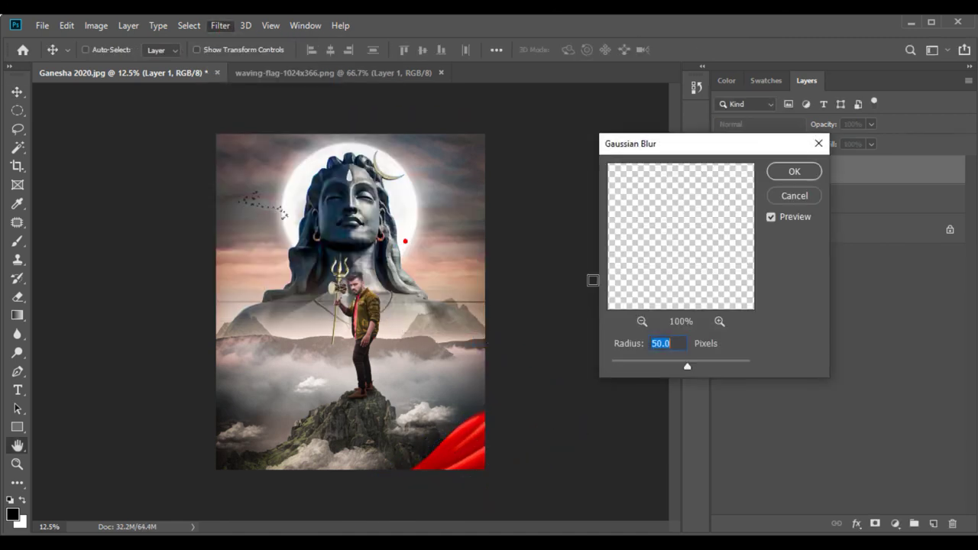
{"action": "type", "text": "30"}
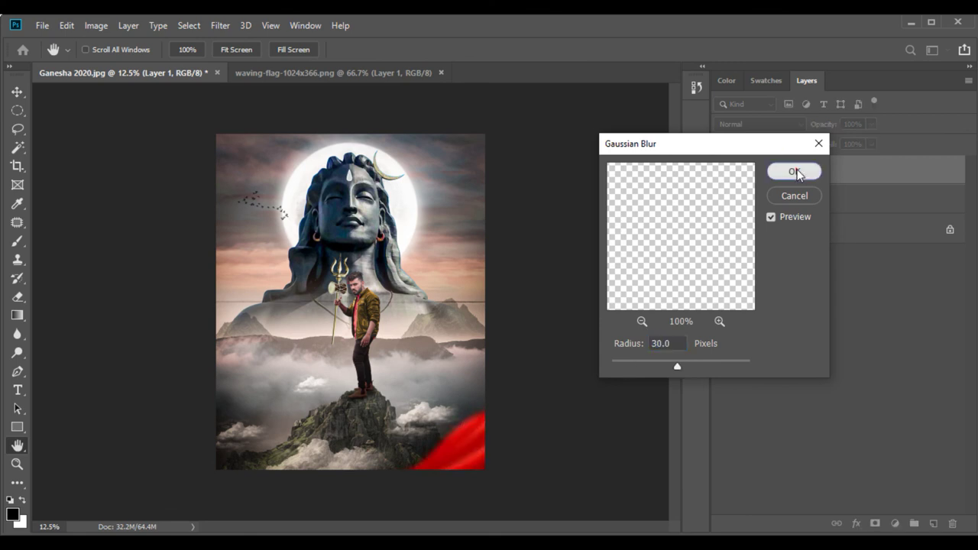
{"action": "left_click", "coordinate": [796, 170]}
{"action": "left_click_drag", "start_coordinate": [796, 173], "coordinate": [933, 524]}
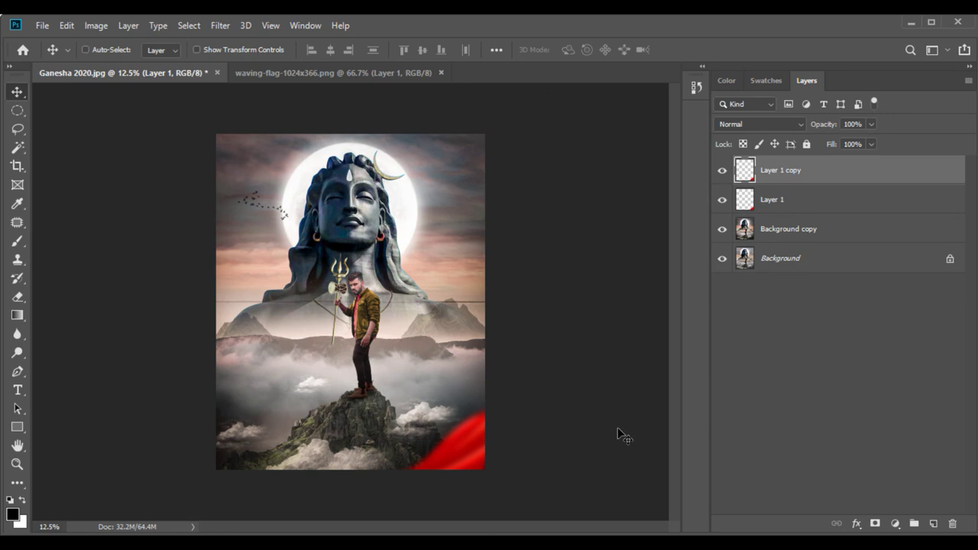
Drag Layer 1 copy's red flag into the top-left corner, Merge Visible, and close the waving-flag tab.
{"action": "left_click_drag", "start_coordinate": [622, 434], "coordinate": [237, 131]}
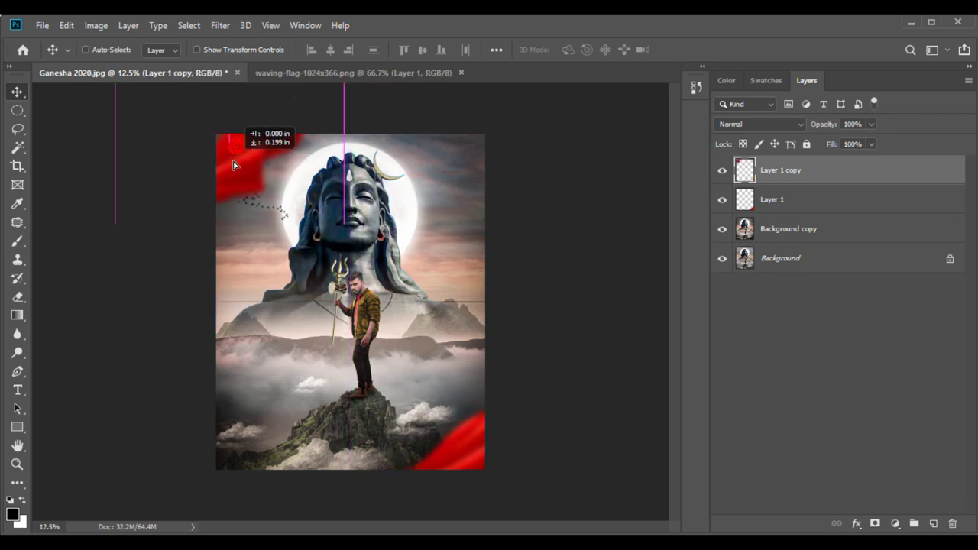
{"action": "mouse_move", "coordinate": [238, 131]}
{"action": "left_mouse_down"}
{"action": "mouse_move", "coordinate": [234, 161]}
{"action": "mouse_move", "coordinate": [232, 149]}
{"action": "left_mouse_up"}
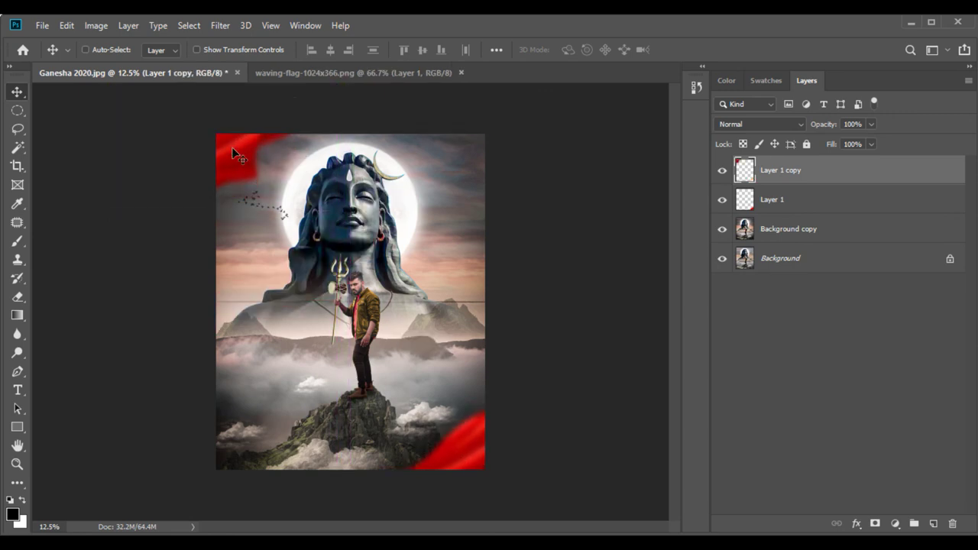
{"action": "right_click", "coordinate": [769, 168]}
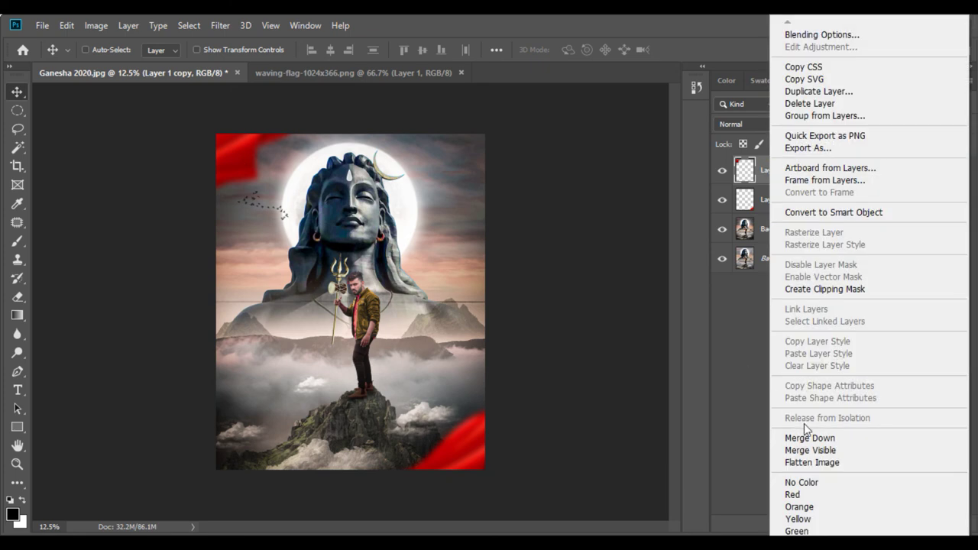
{"action": "left_click", "coordinate": [807, 453]}
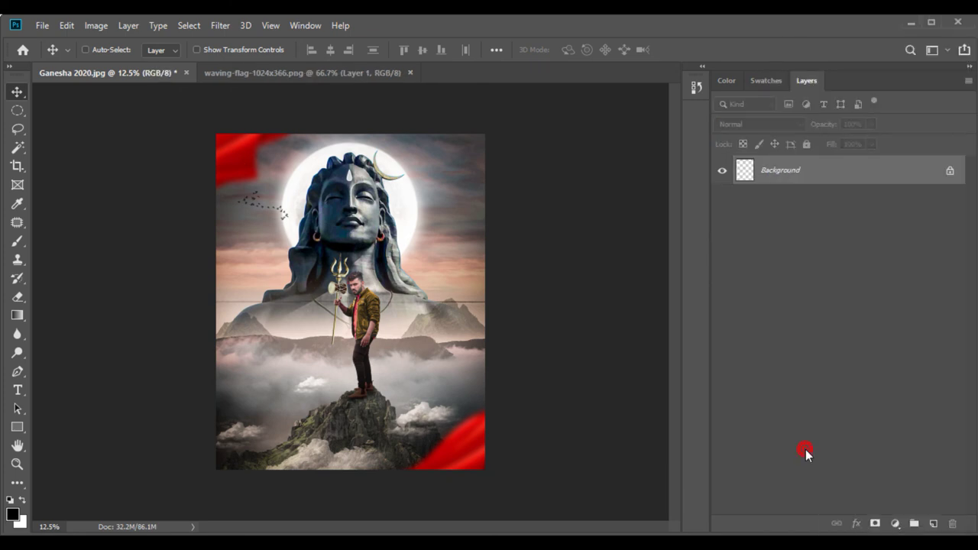
{"action": "left_click", "coordinate": [409, 74]}
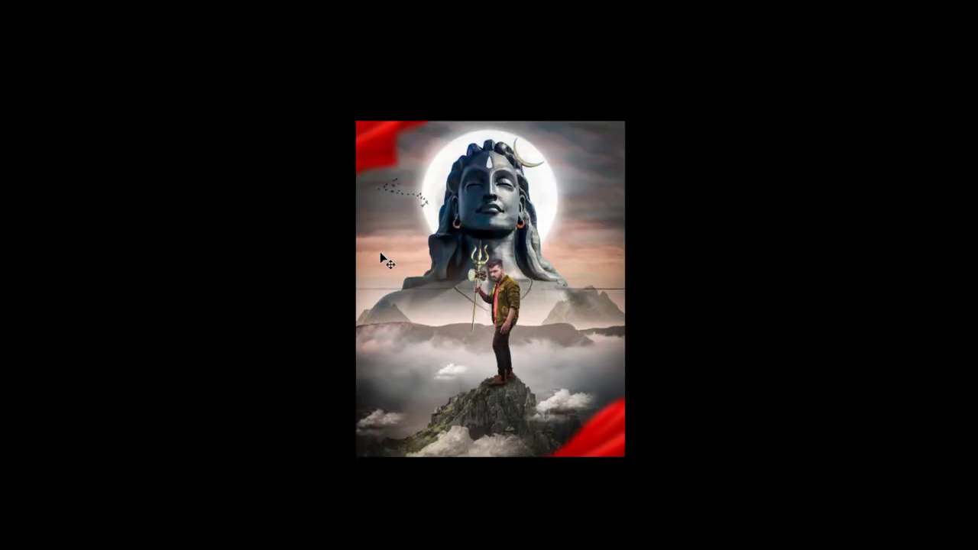